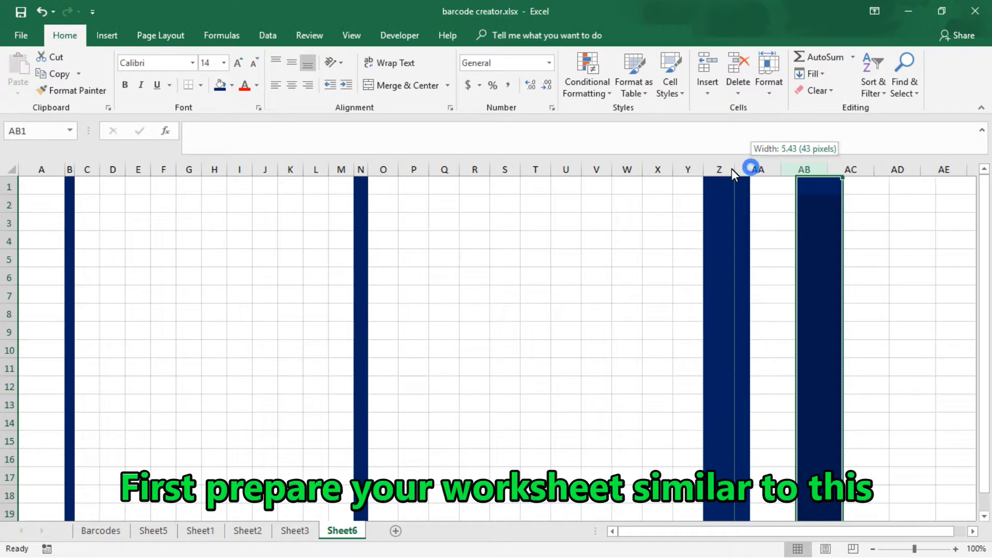
Narrow the dark blue separator column AB and slightly widen column A.
left_click_drag(815, 170, 788, 176)
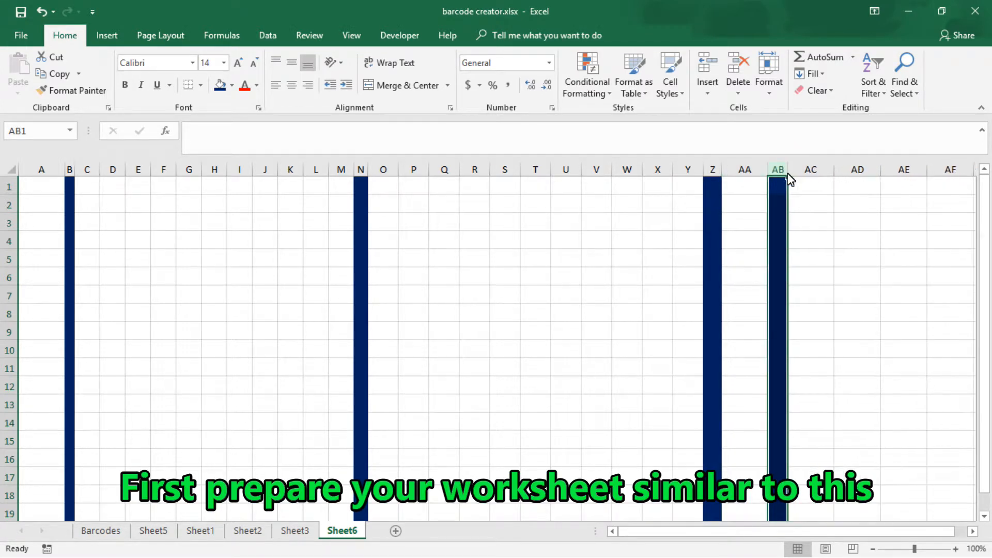
left_click_drag(62, 171, 79, 172)
left_click(48, 190)
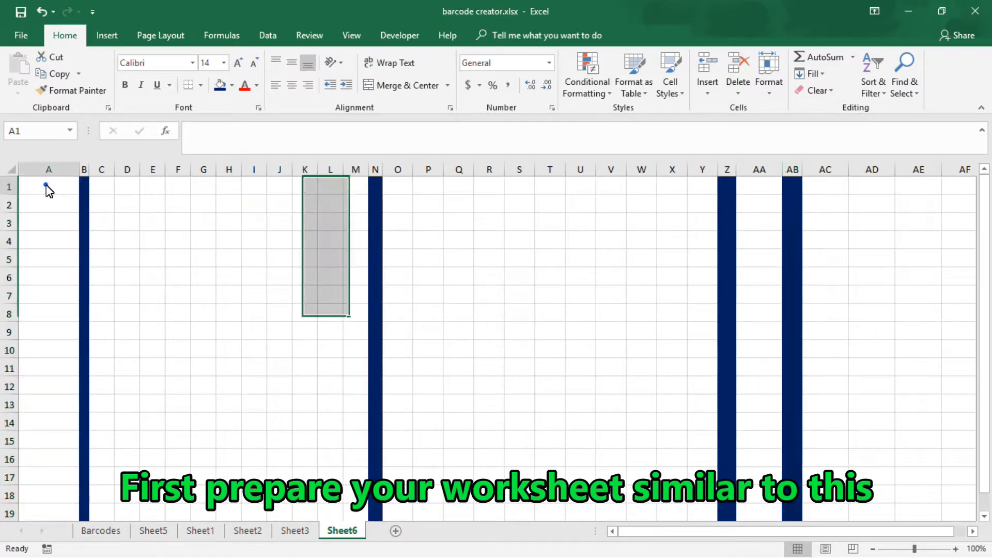
type("123")
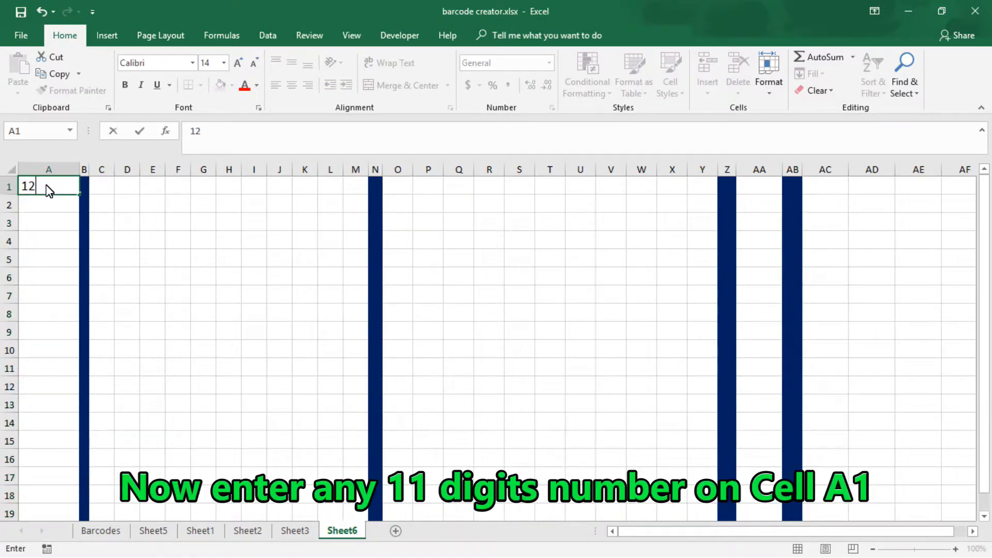
type("45678912")
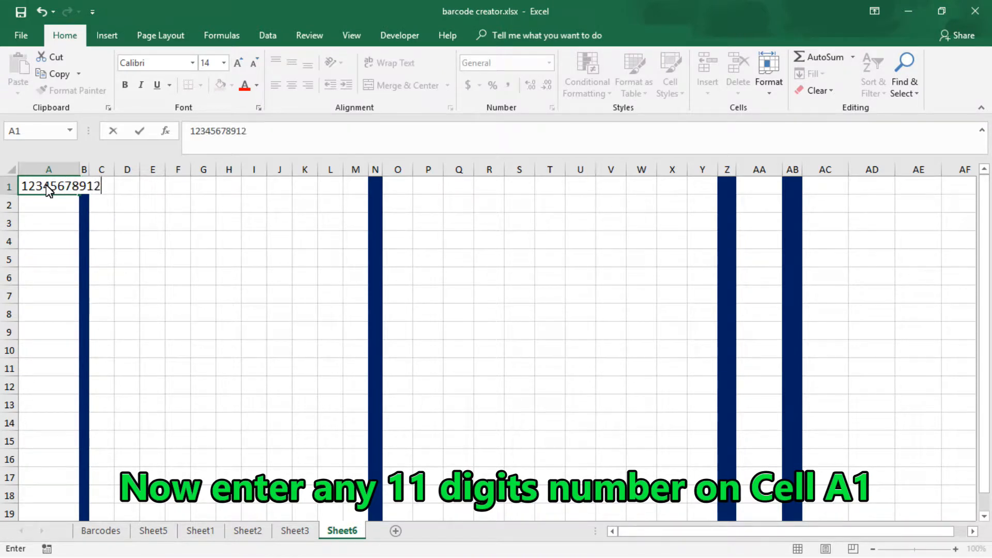
key("Return")
left_click_drag(79, 172, 103, 173)
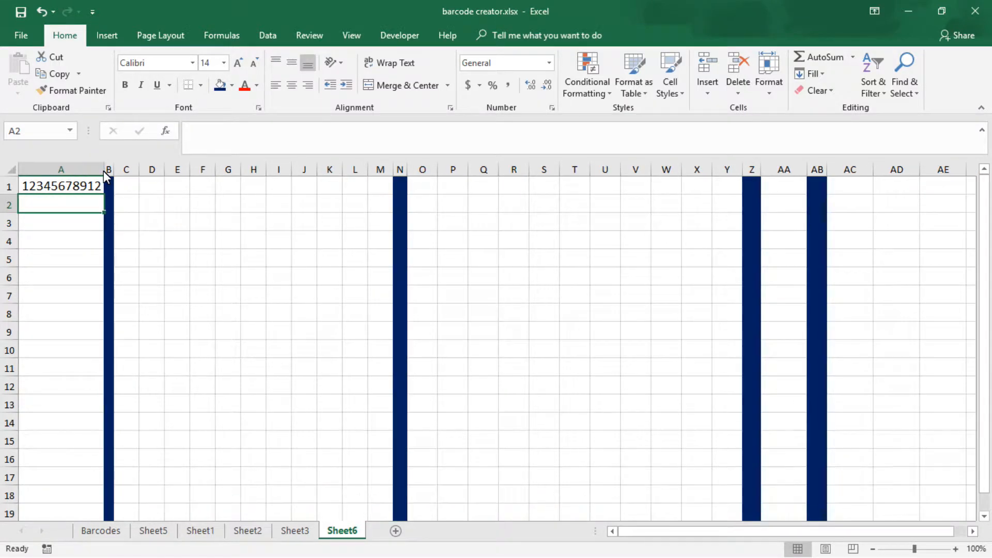
Copy the C to M formula =MID($A1,COLUMN()-(COLUMN($C1)- 1),1) from the Notepad text into cell C1.
left_click(129, 187)
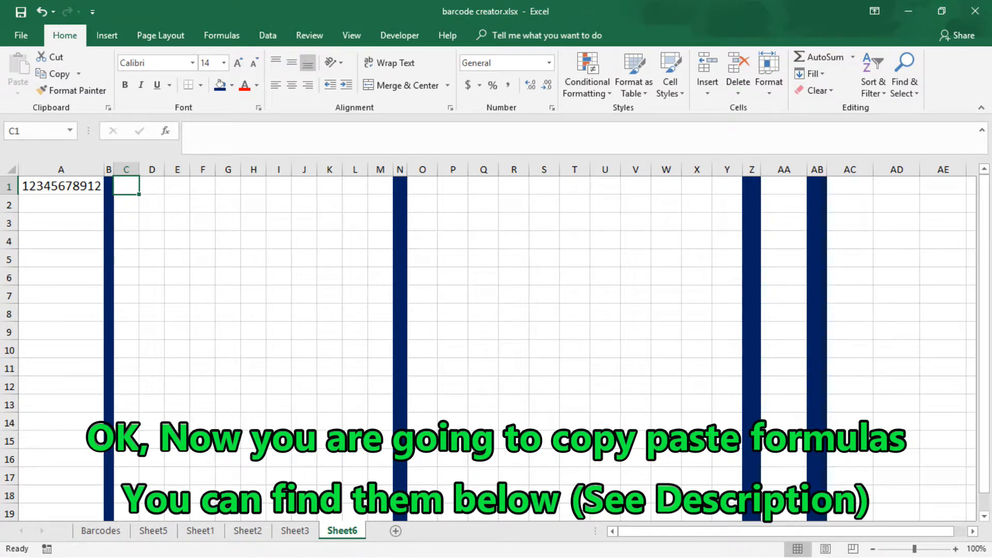
key("super")
mouse_move(292, 555)
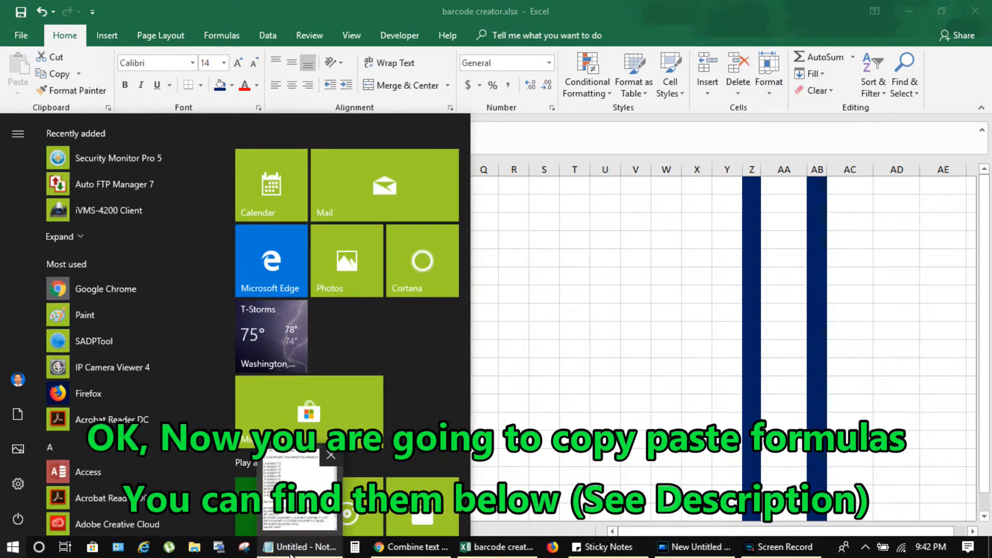
left_click(301, 551)
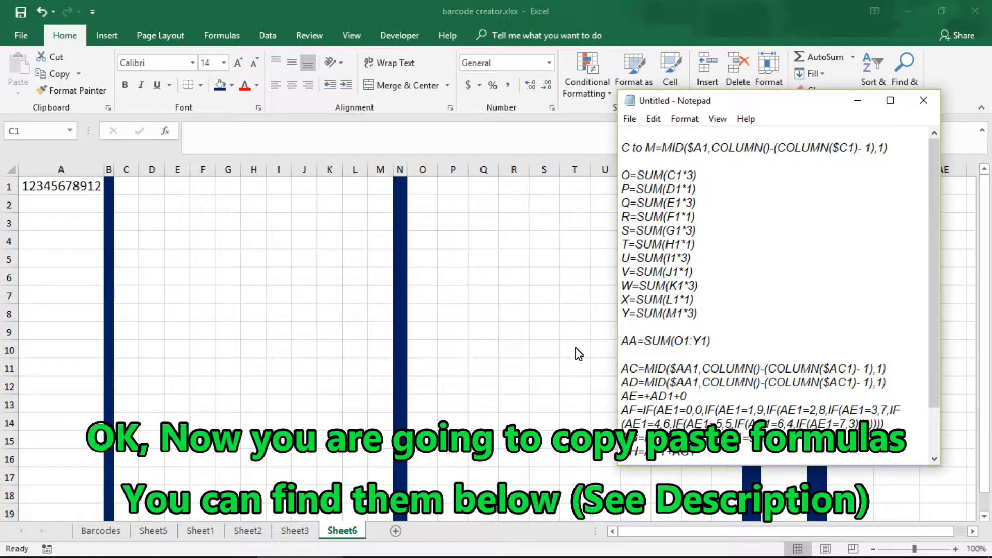
left_click_drag(656, 150, 889, 154)
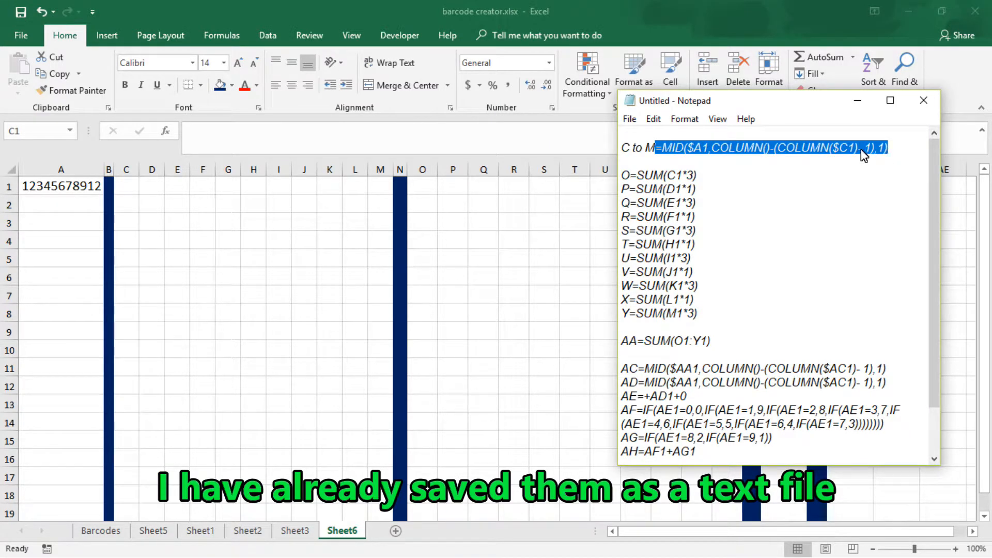
right_click(862, 154)
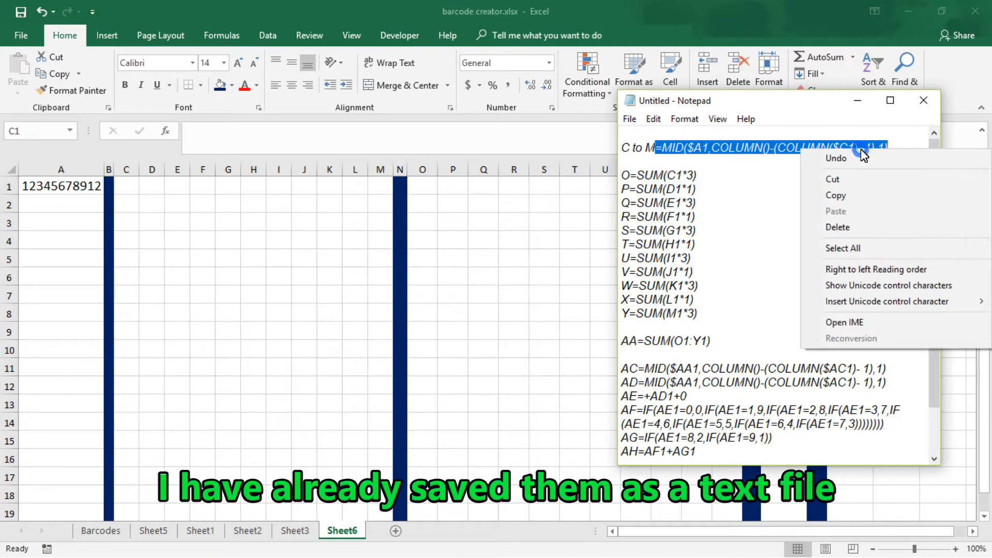
left_click(834, 195)
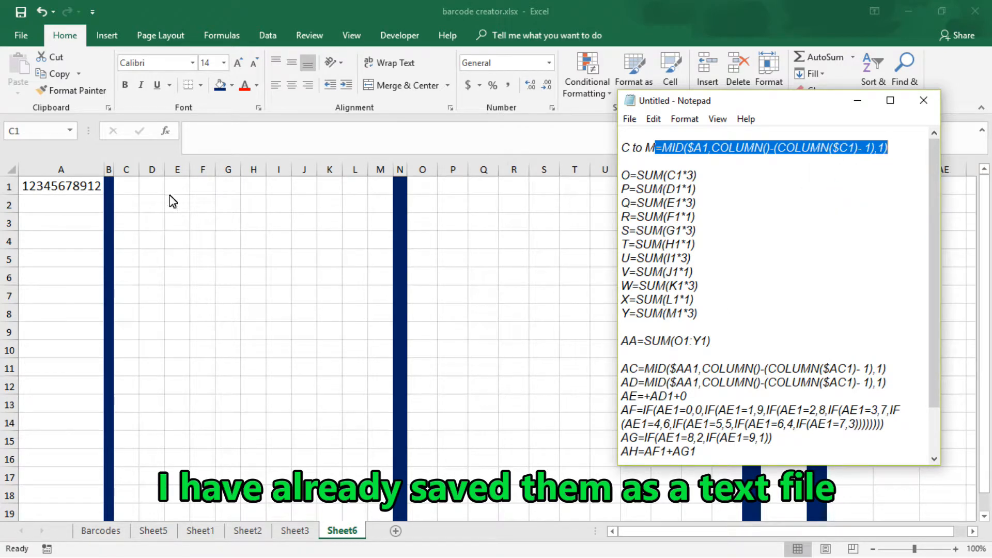
left_click(131, 190)
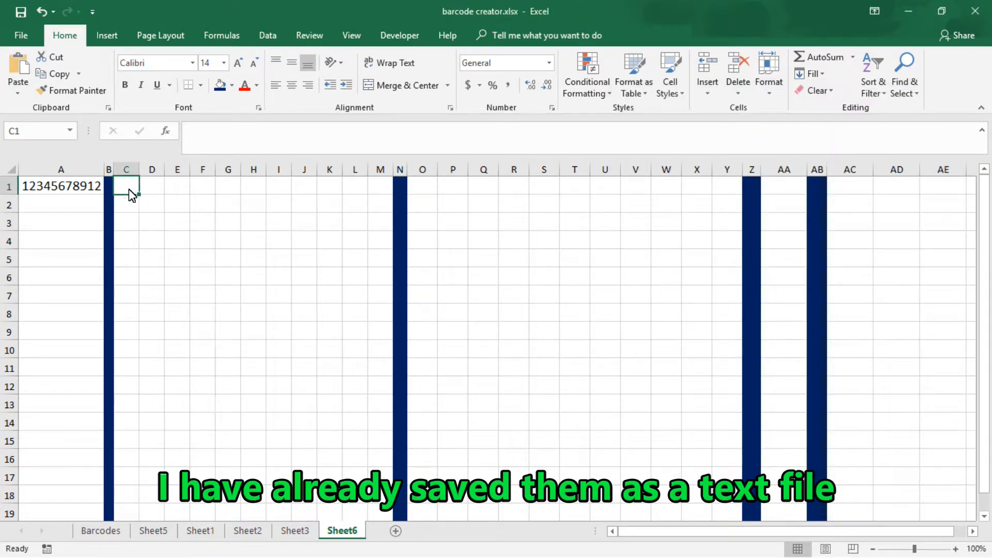
left_click(17, 66)
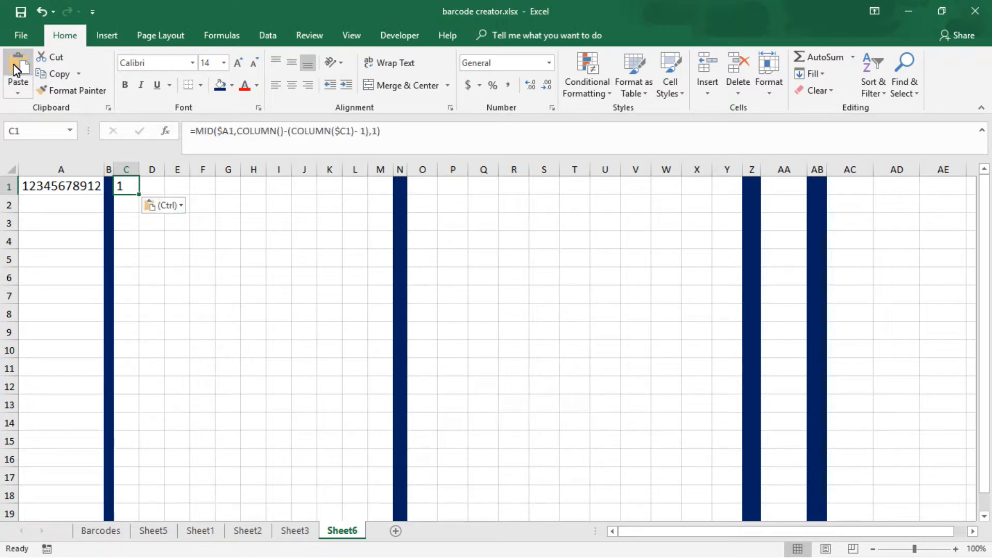
Paste the same copied MID formula into each cell from D1 through M1.
key("Right")
left_click(17, 66)
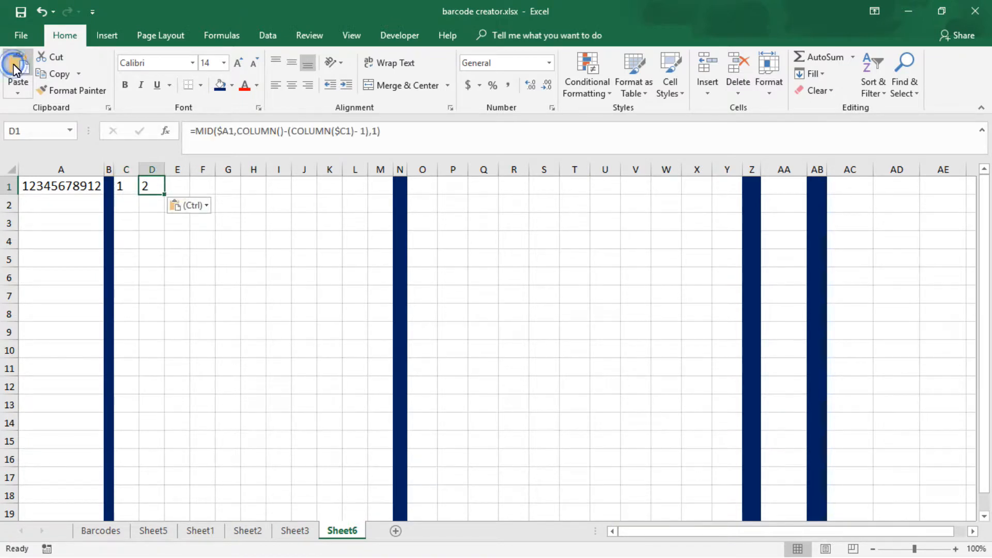
key("Right")
left_click(17, 66)
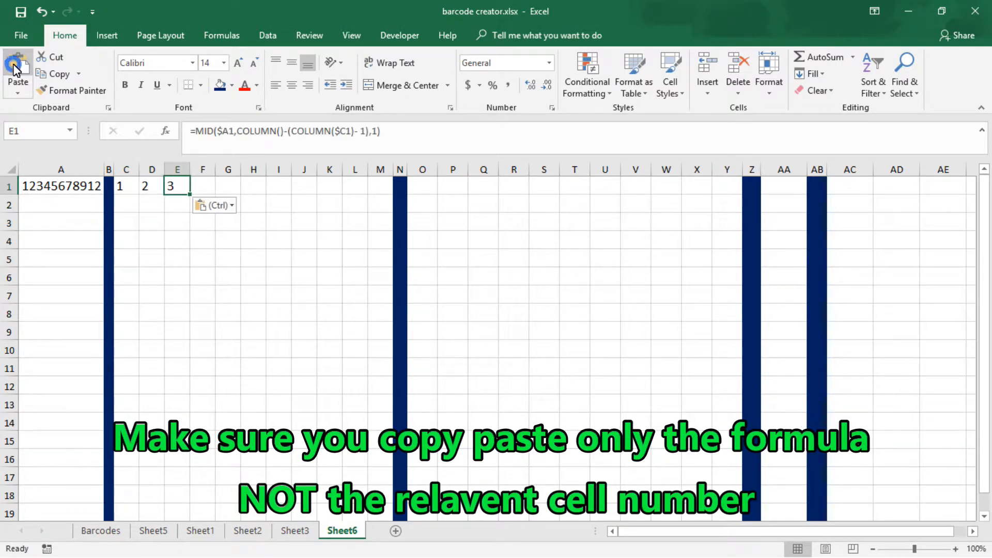
key("Right")
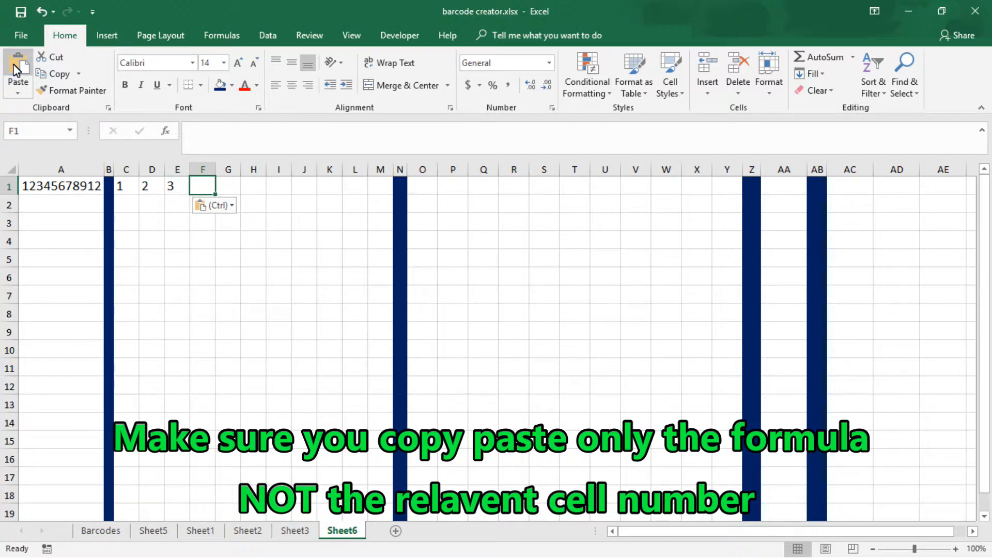
left_click(17, 66)
key("Right")
left_click(17, 66)
key("Right")
left_click(17, 66)
key("Right")
left_click(16, 67)
key("Right")
left_click(17, 66)
key("Right")
left_click(16, 66)
key("Right")
left_click(16, 66)
key("Right")
left_click(16, 66)
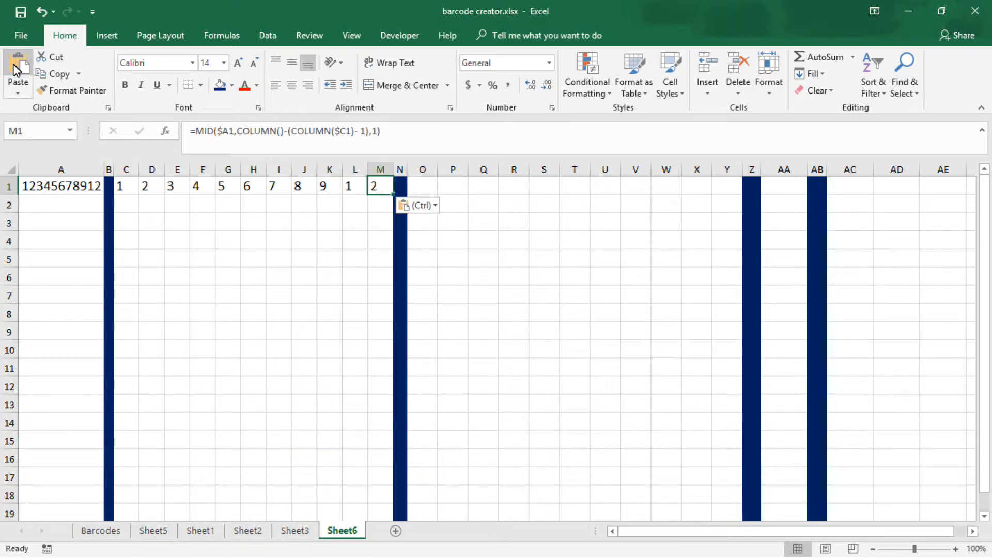
left_click(16, 69)
Copy the formula =SUM(C1*3) from the Notepad text into cell O1.
key("Right")
key("Right")
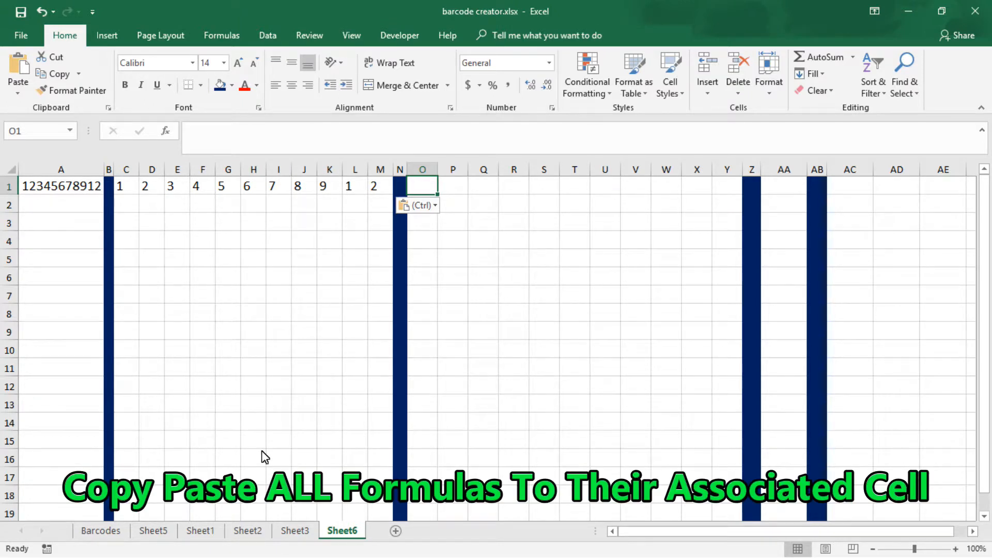
key("super")
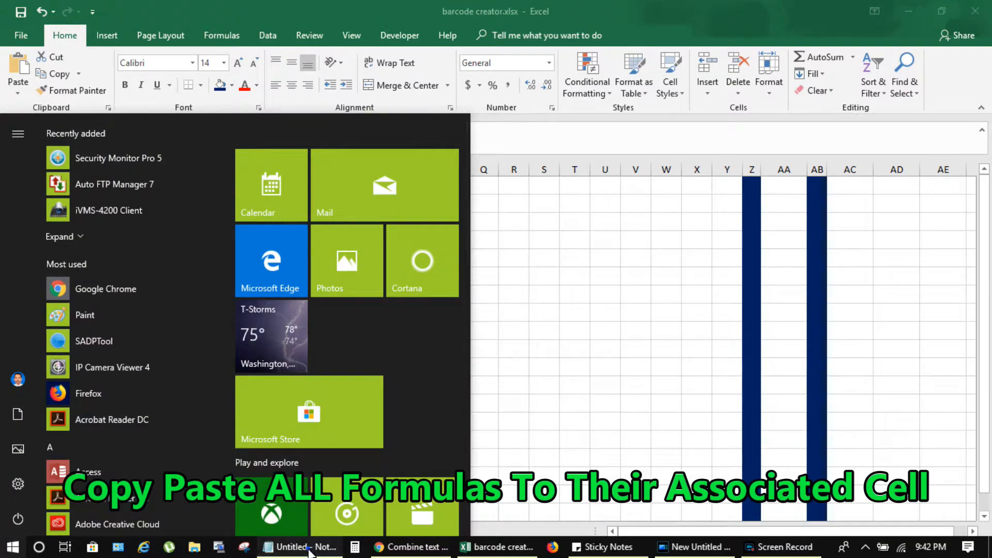
left_click(309, 553)
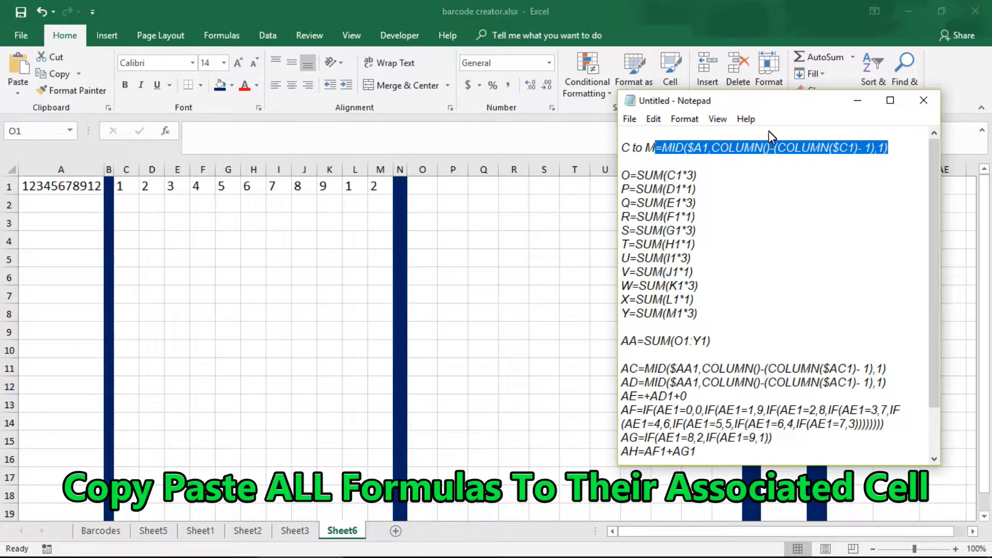
left_click(697, 176)
left_click_drag(683, 178, 636, 178)
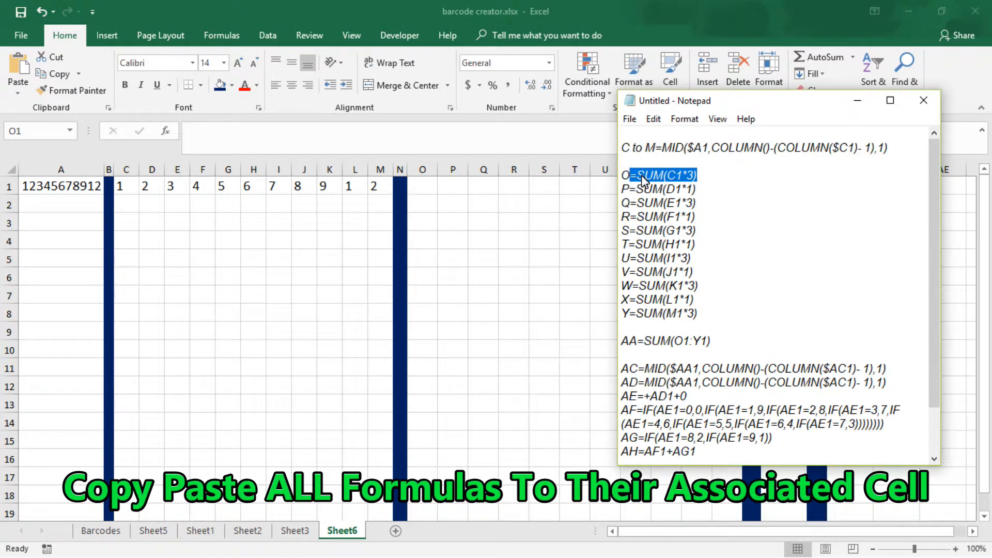
right_click(642, 176)
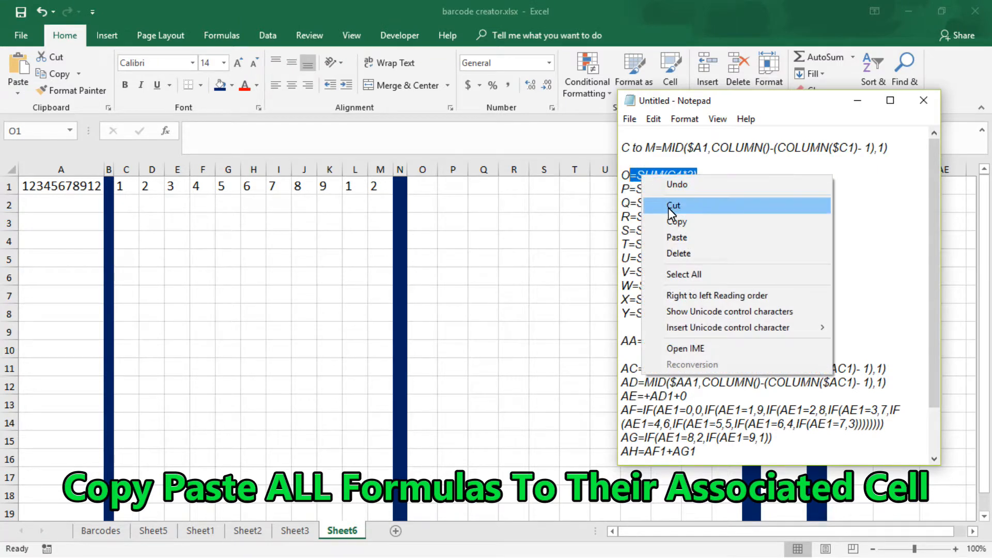
left_click(675, 222)
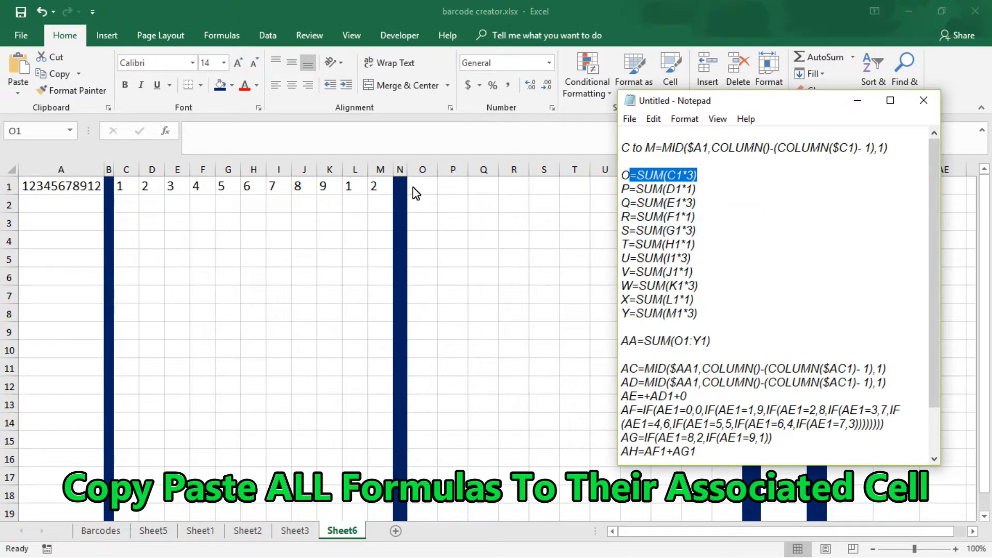
left_click(425, 194)
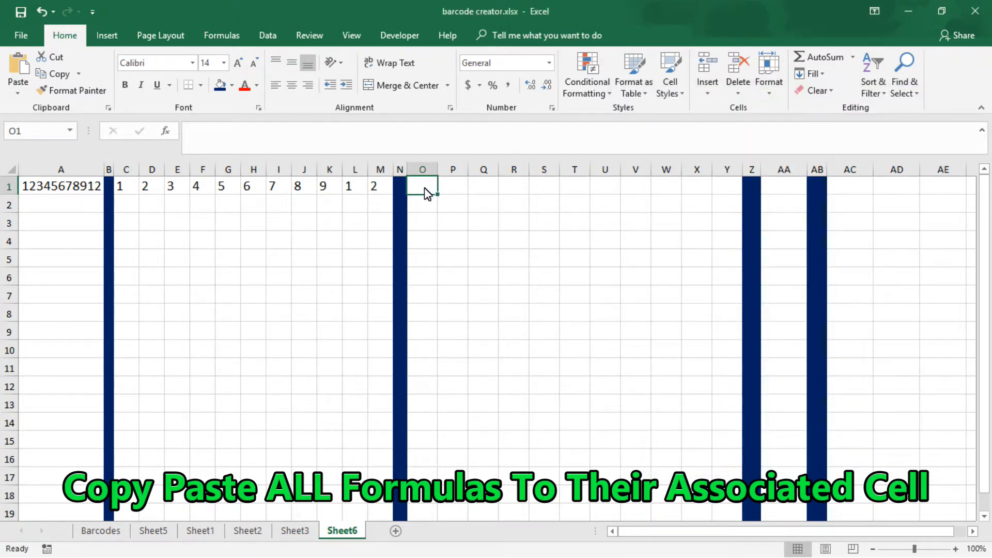
left_click(20, 65)
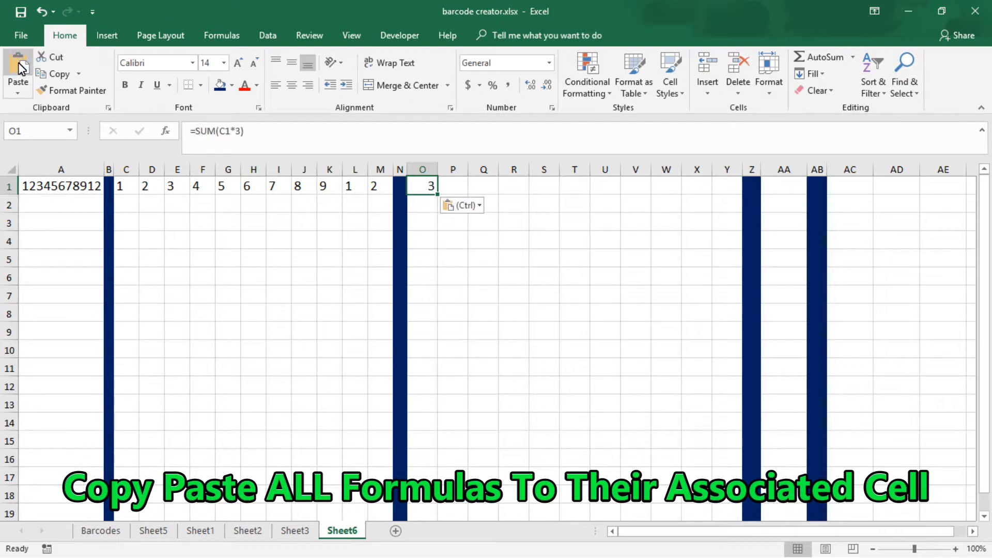
Restore the workbook window to a smaller size and arrange it side by side with the Notepad window.
key("Right")
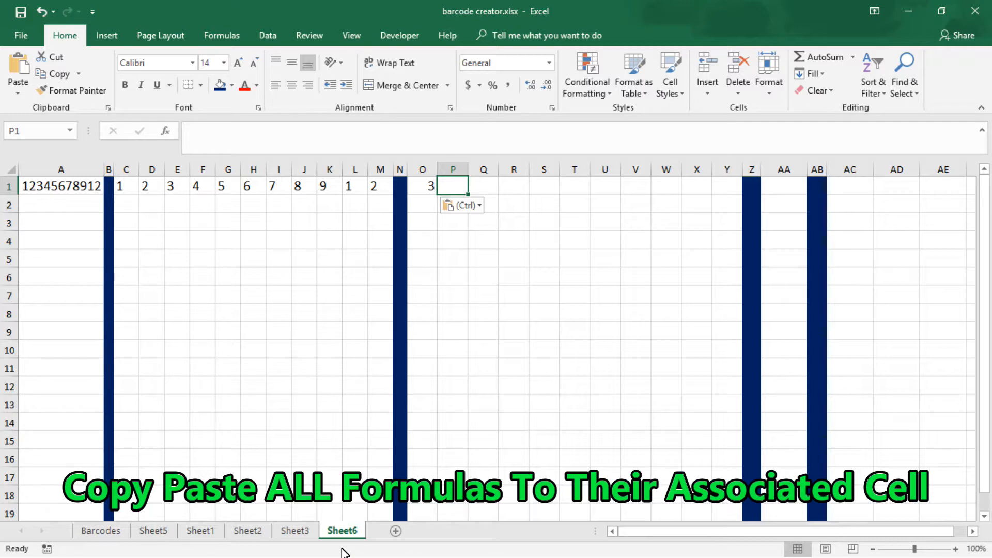
key("super")
left_click(325, 552)
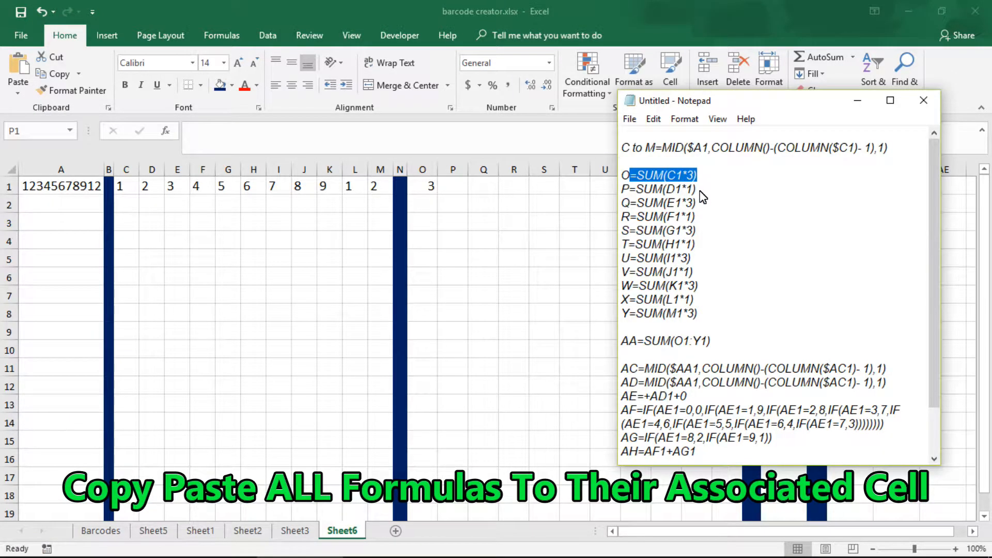
left_click(941, 12)
left_click_drag(736, 103, 774, 29)
left_click_drag(506, 16, 476, 32)
key("ctrl+v")
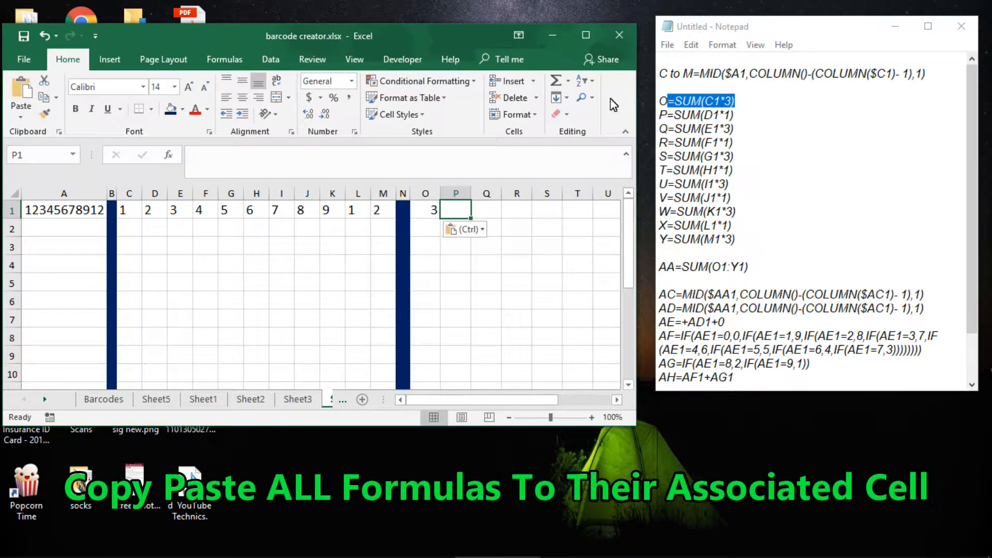
Copy the formula =SUM(D1*1) from the Notepad text into cell P1.
left_click_drag(737, 117, 672, 123)
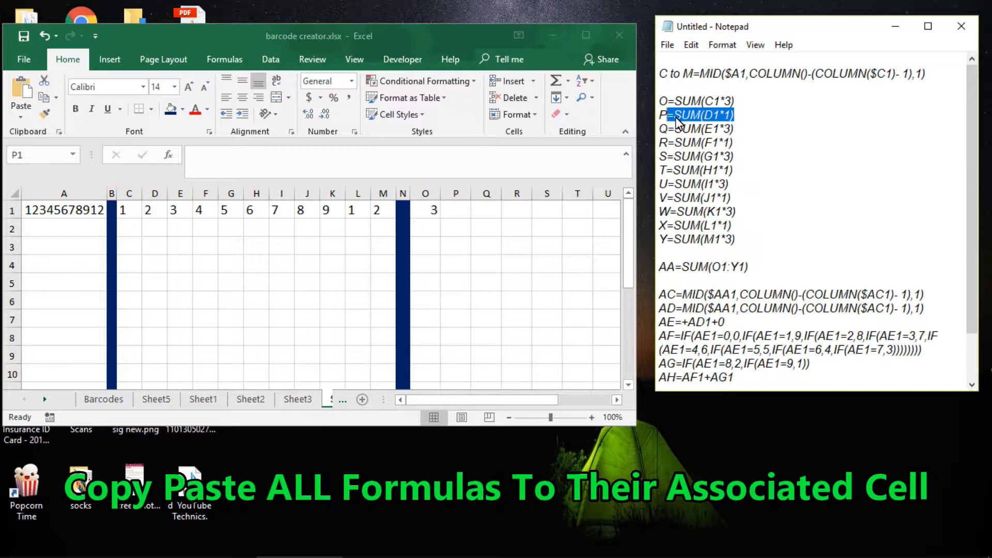
right_click(676, 120)
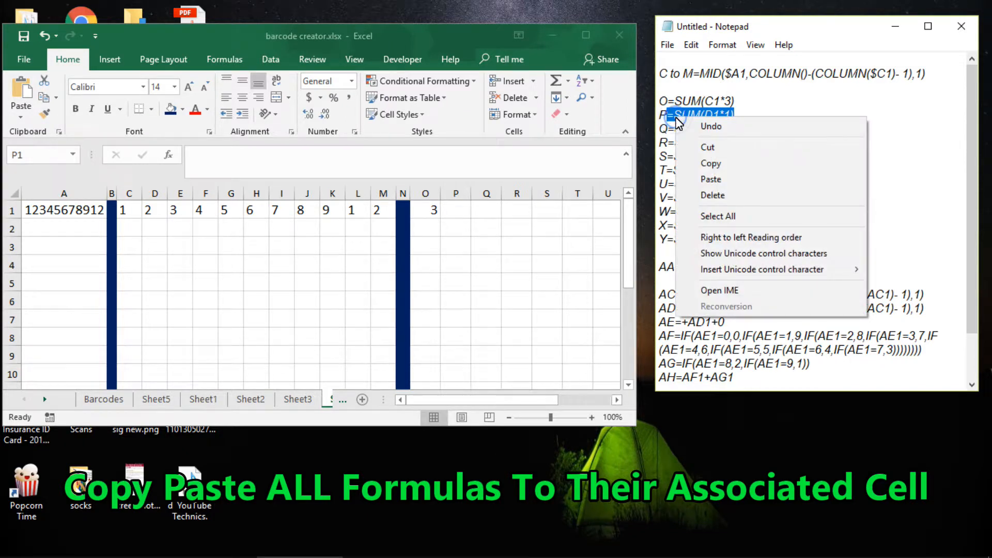
left_click(707, 162)
left_click(457, 212)
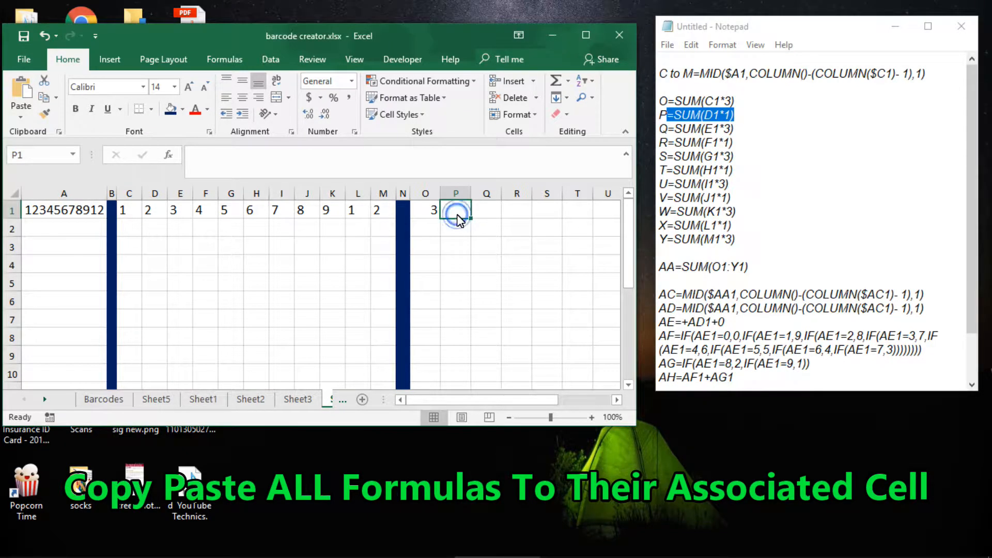
left_click(21, 85)
key("Tab")
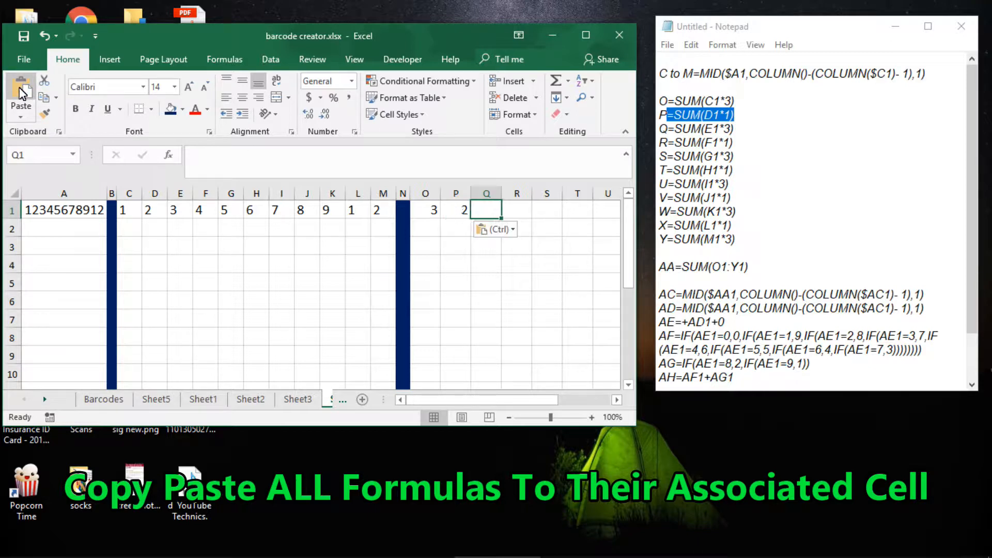
Copy the formula =SUM(E1*3) from the Notepad text into cell Q1.
left_click_drag(736, 129, 671, 132)
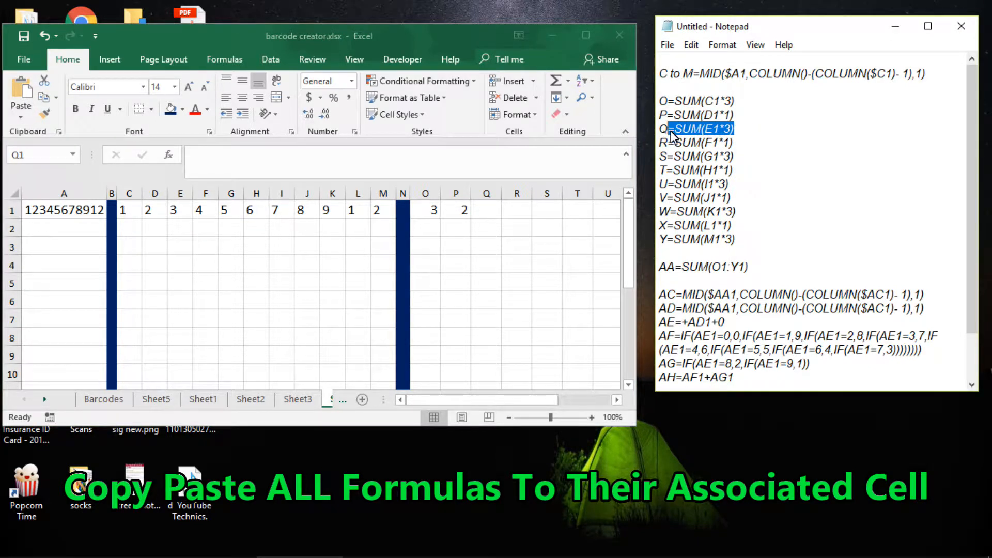
right_click(671, 133)
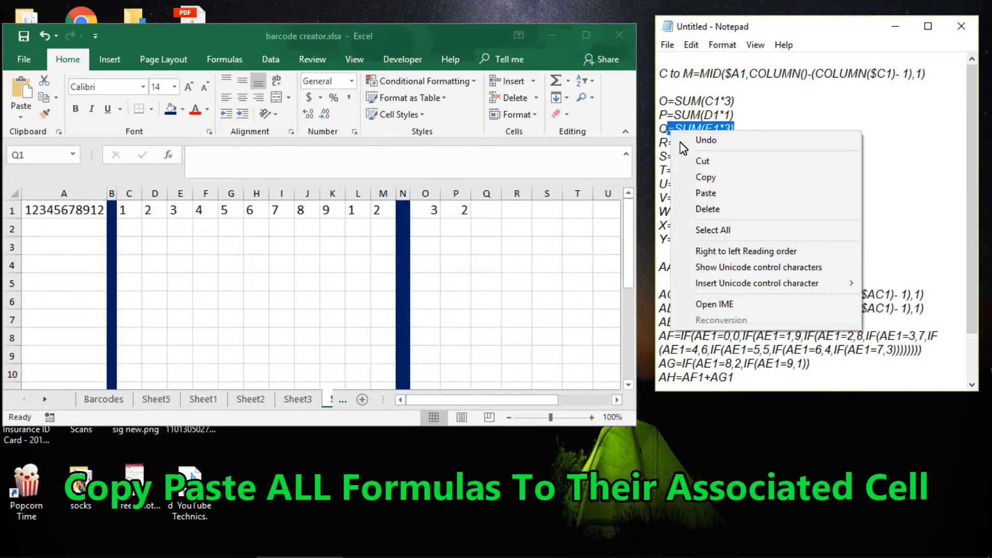
left_click(705, 178)
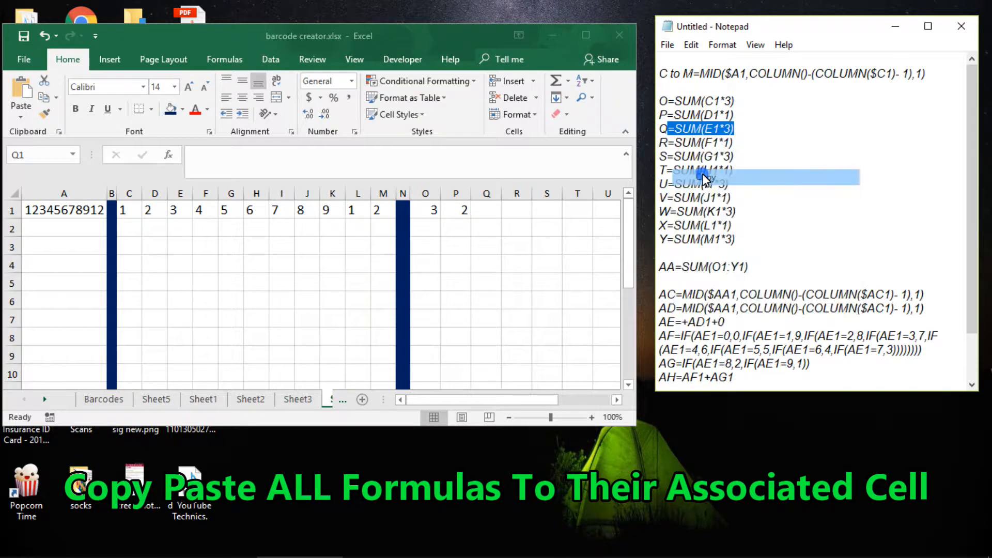
left_click(484, 210)
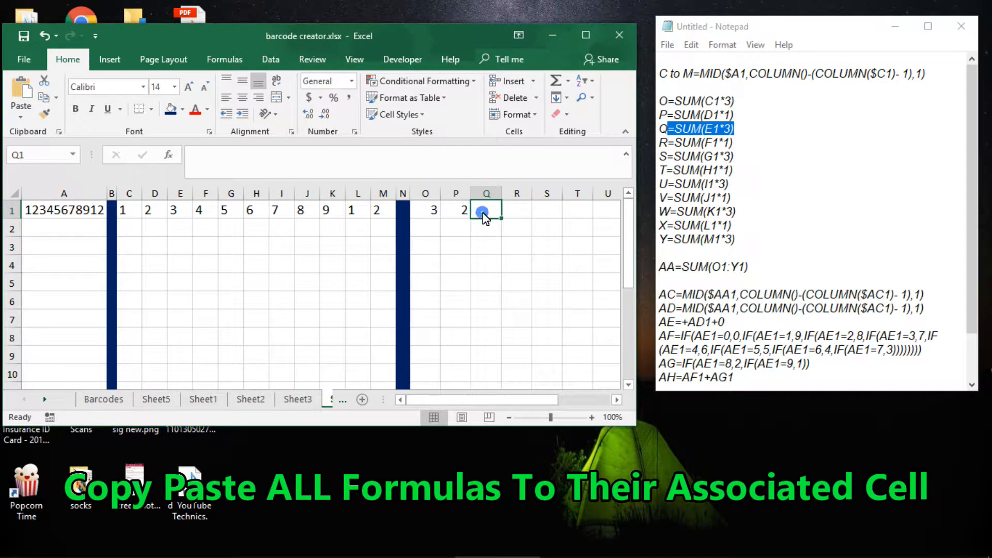
left_click(21, 108)
left_click(18, 94)
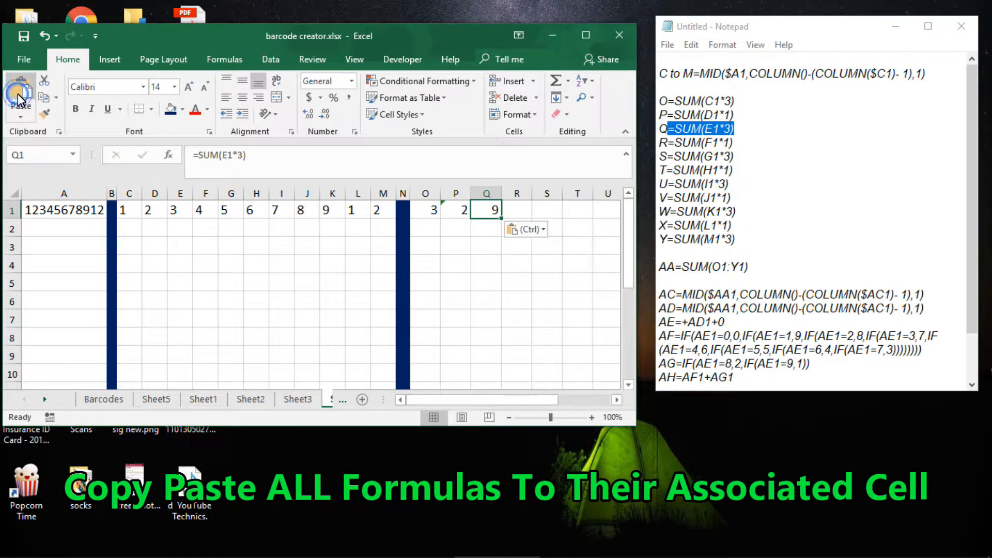
Copy the formula =SUM(F1*1) from the Notepad text into cell R1.
key("Right")
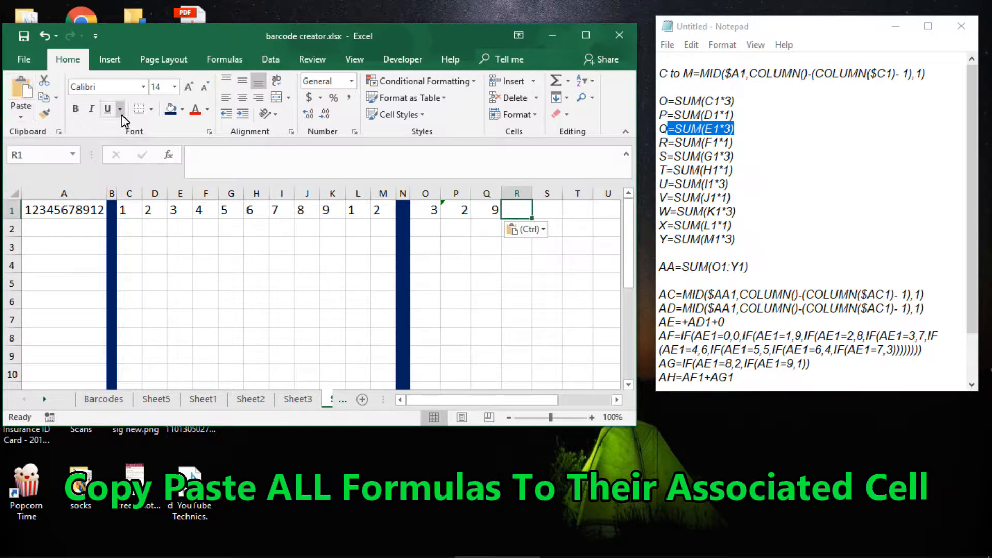
left_click_drag(734, 143, 675, 143)
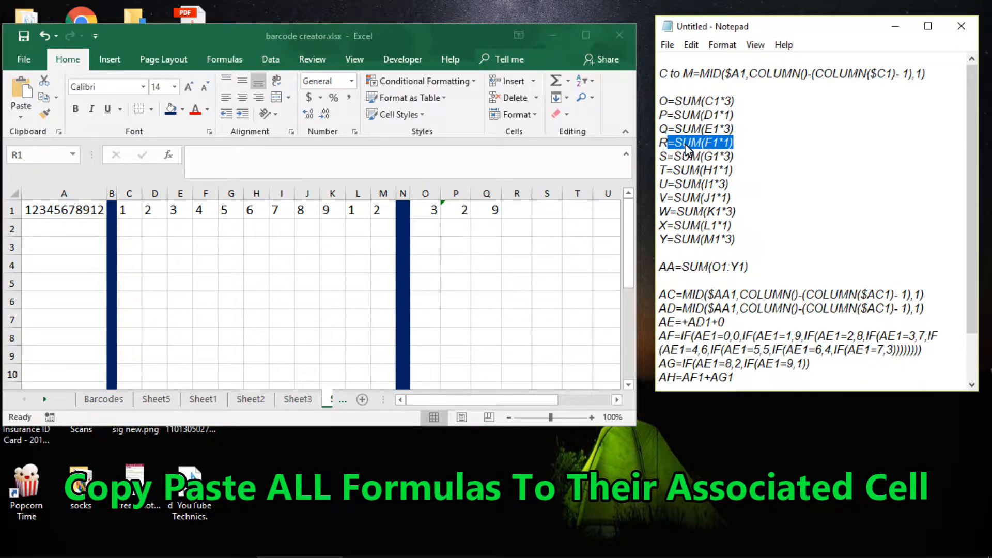
right_click(686, 146)
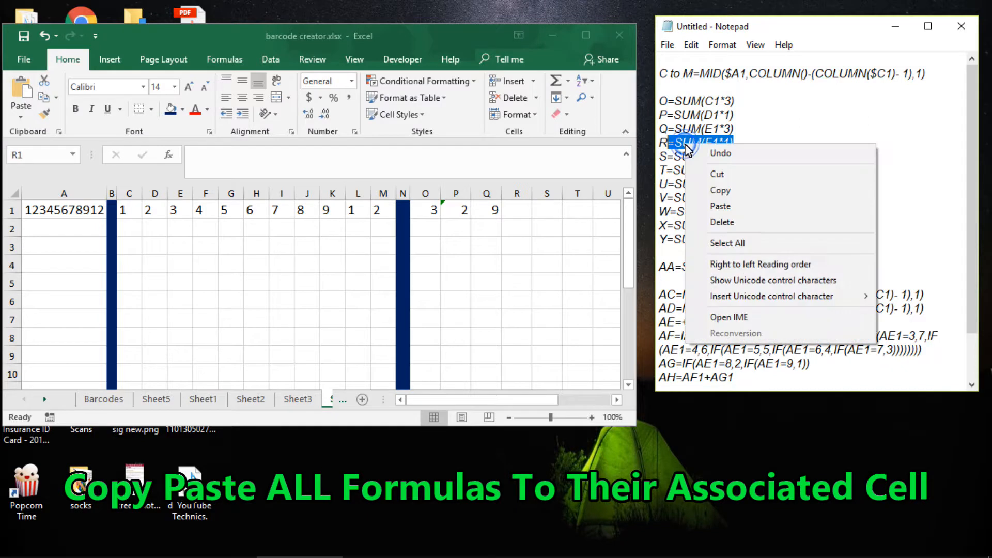
left_click(717, 193)
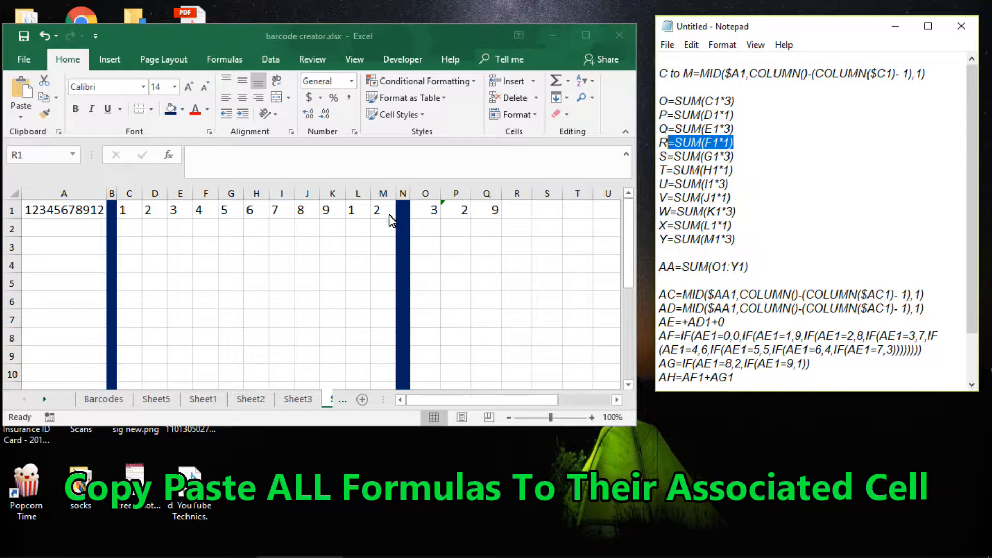
left_click(519, 210)
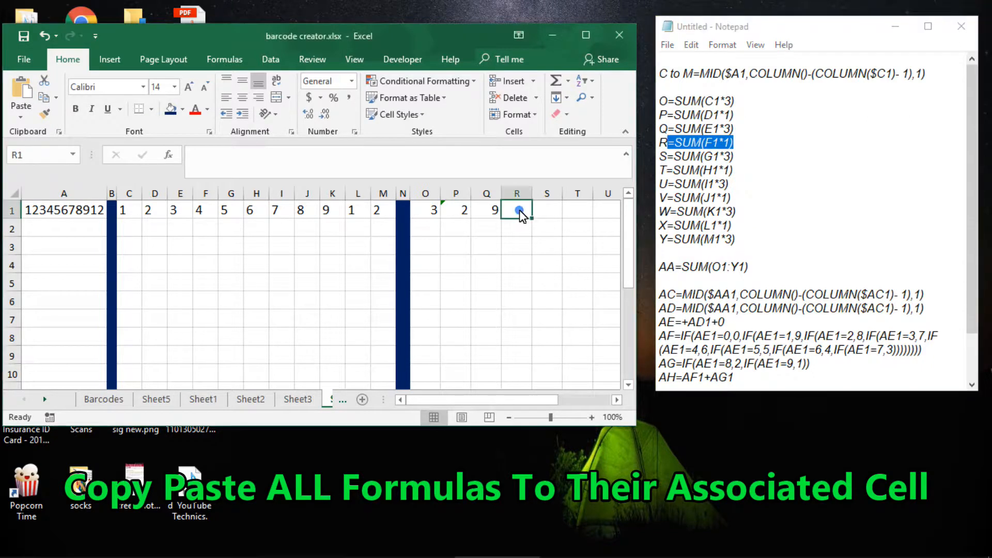
left_click(21, 93)
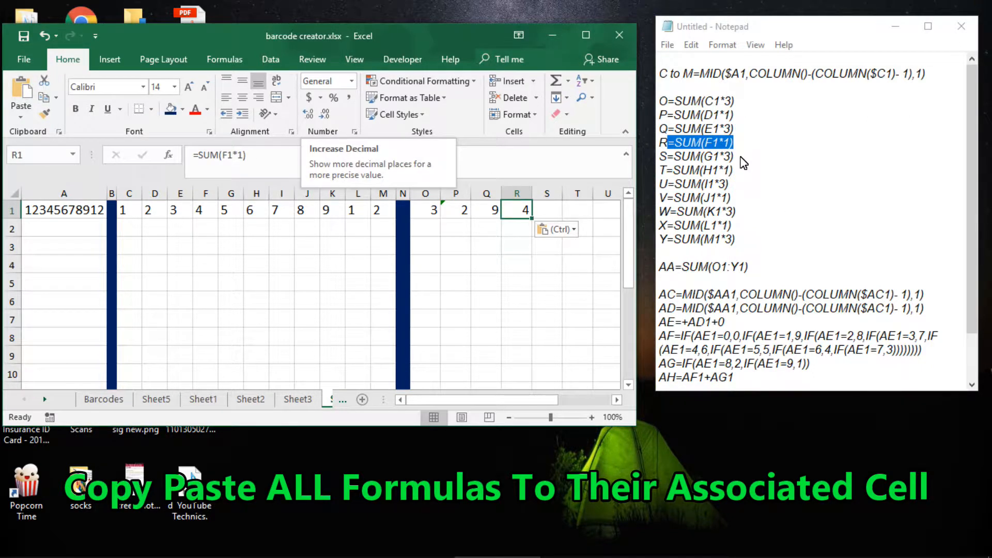
Copy the formula =SUM(G1*3) from the Notepad text into cell S1.
left_click_drag(736, 156, 667, 157)
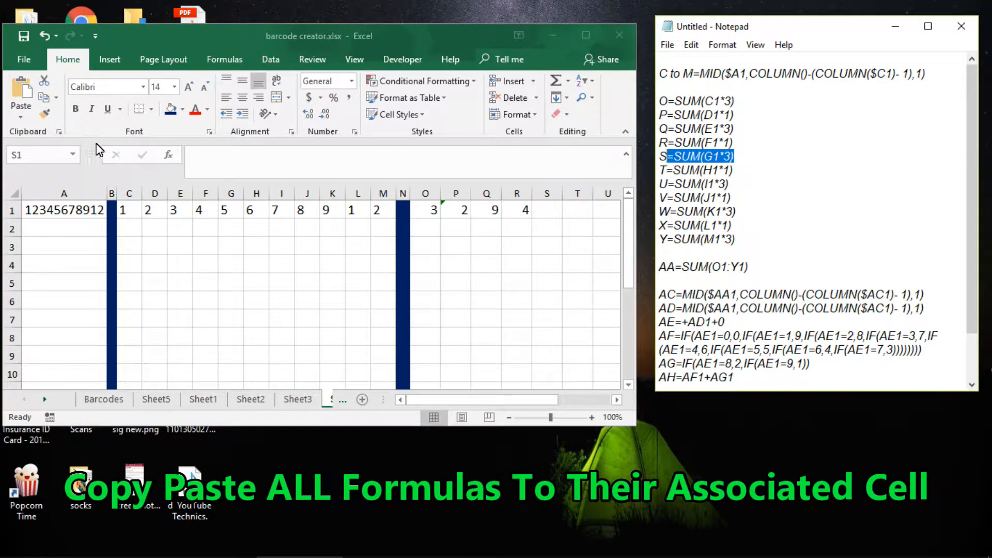
right_click(704, 166)
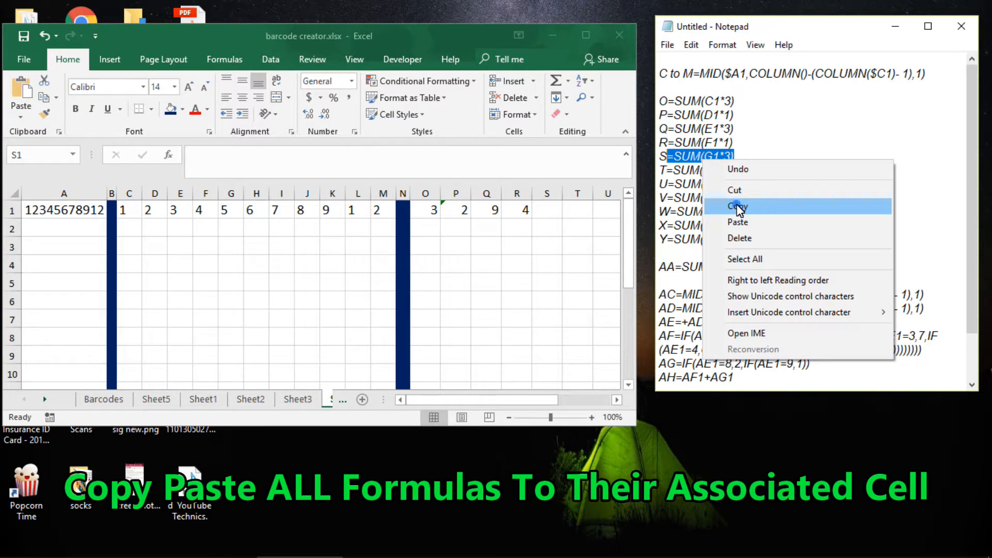
left_click(738, 206)
left_click(21, 96)
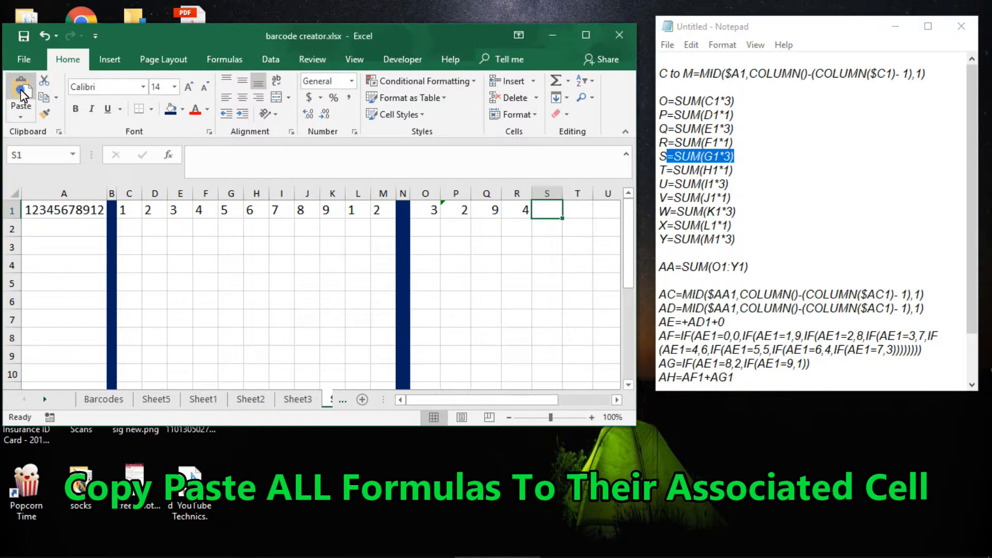
left_click(21, 95)
Copy the formula =SUM(H1*1) from the Notepad text into cell T1.
left_click(589, 215)
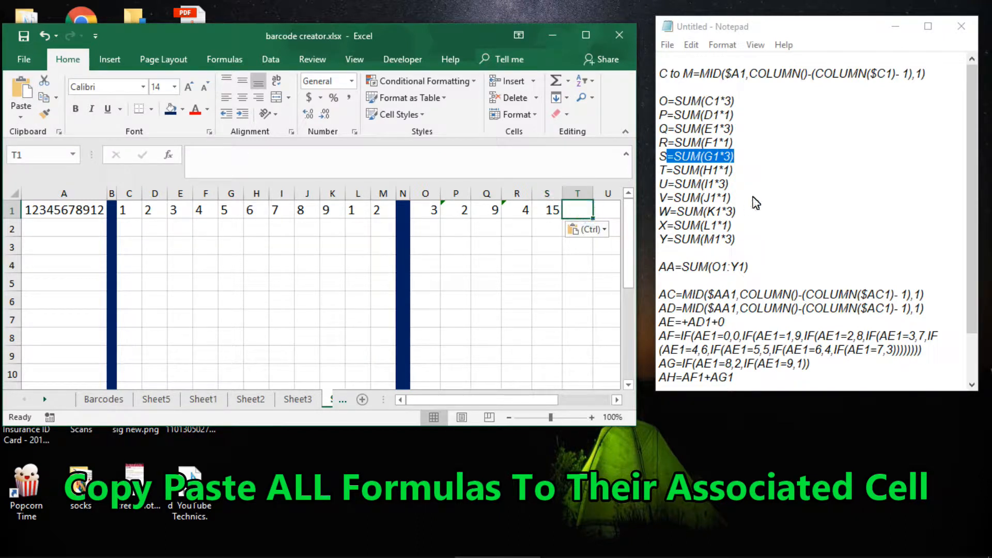
left_click(745, 176)
left_click_drag(745, 175, 669, 175)
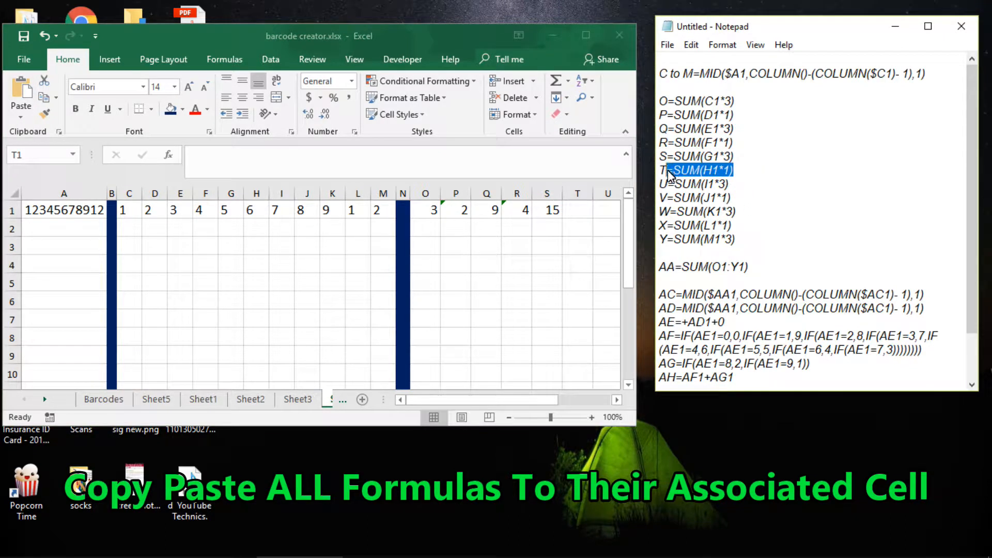
right_click(671, 175)
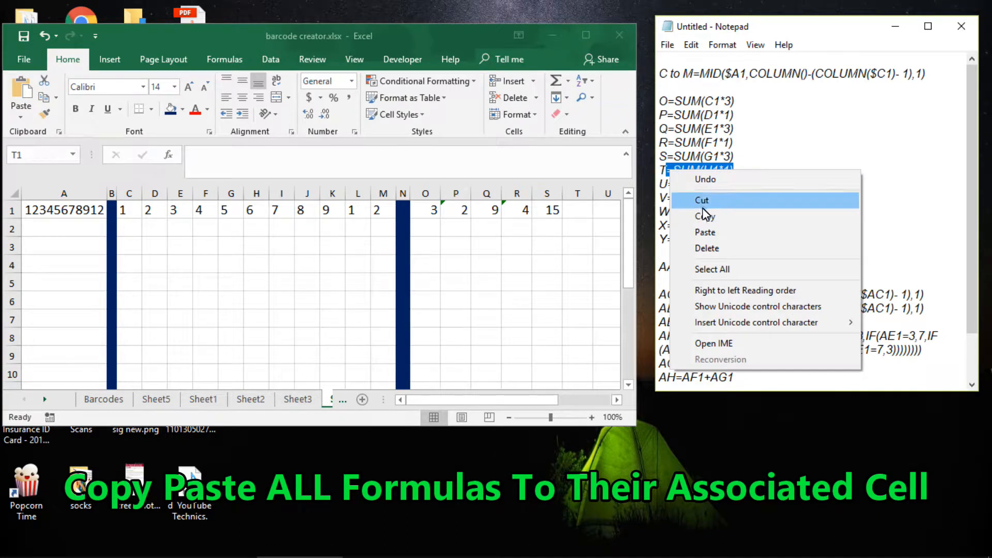
left_click(706, 218)
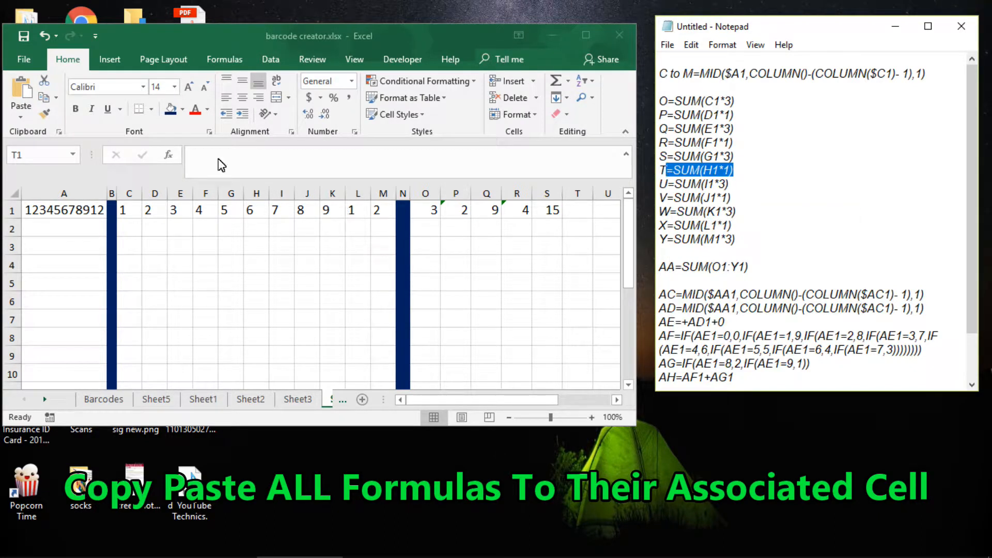
left_click(34, 106)
left_click(19, 88)
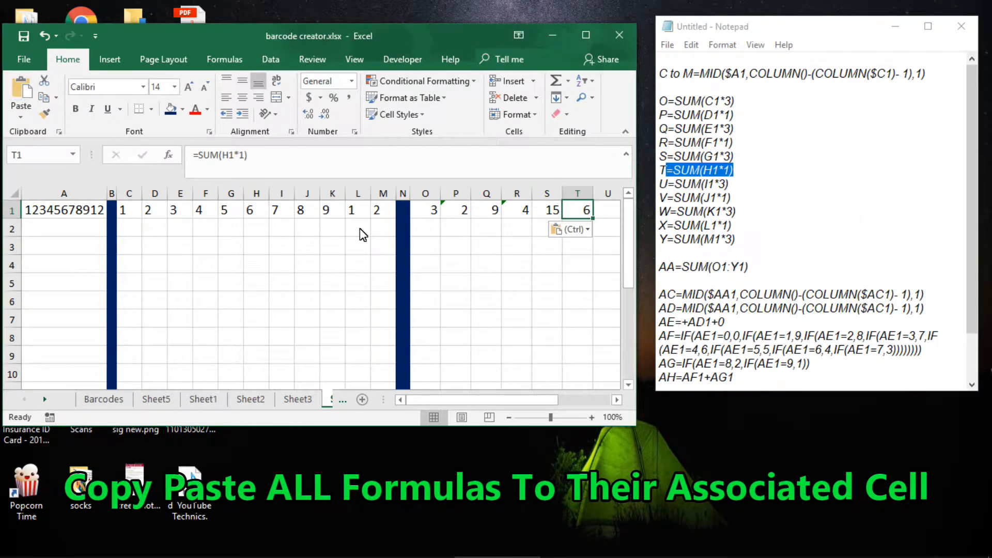
Copy the formula =SUM(I1*3) from the Notepad text into cell U1.
key("Right")
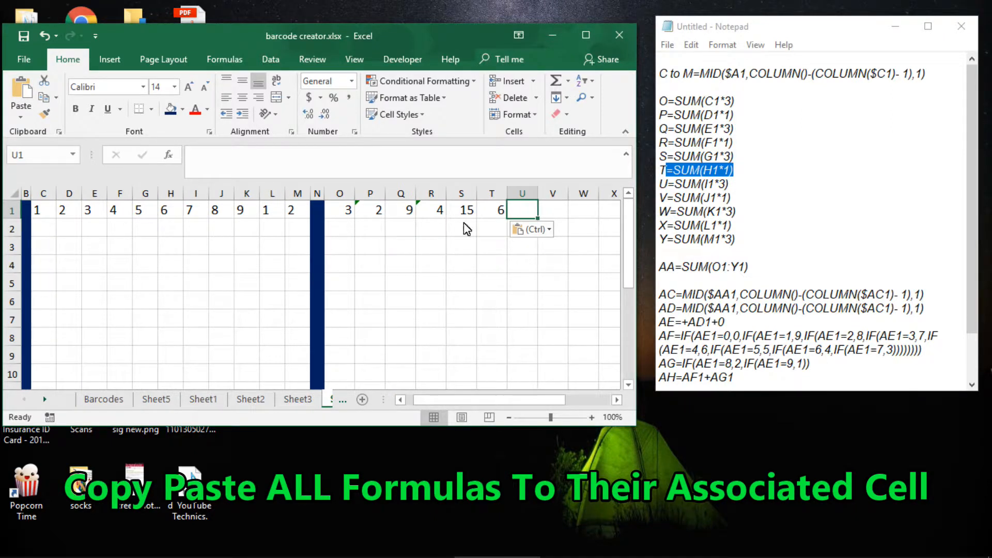
left_click_drag(730, 184, 669, 185)
right_click(671, 186)
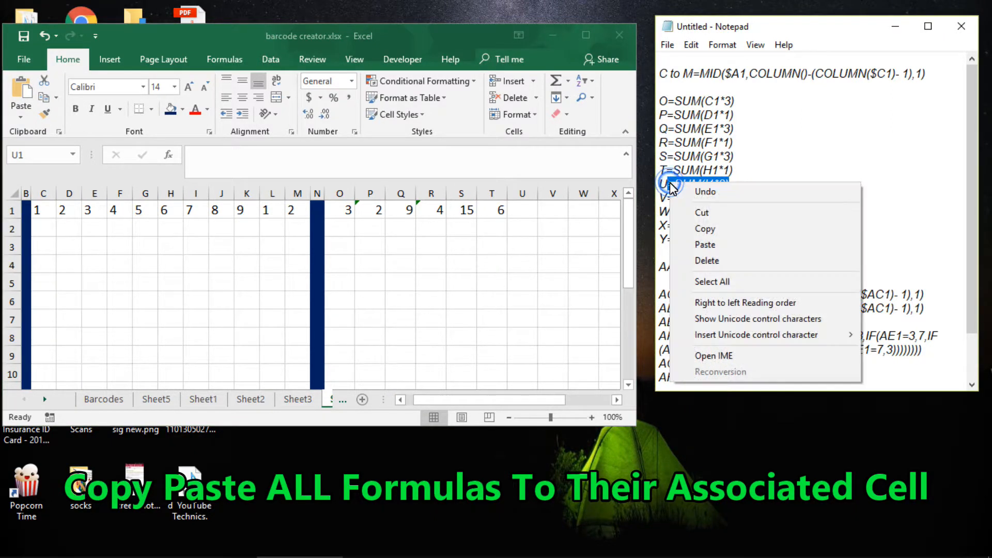
left_click(708, 228)
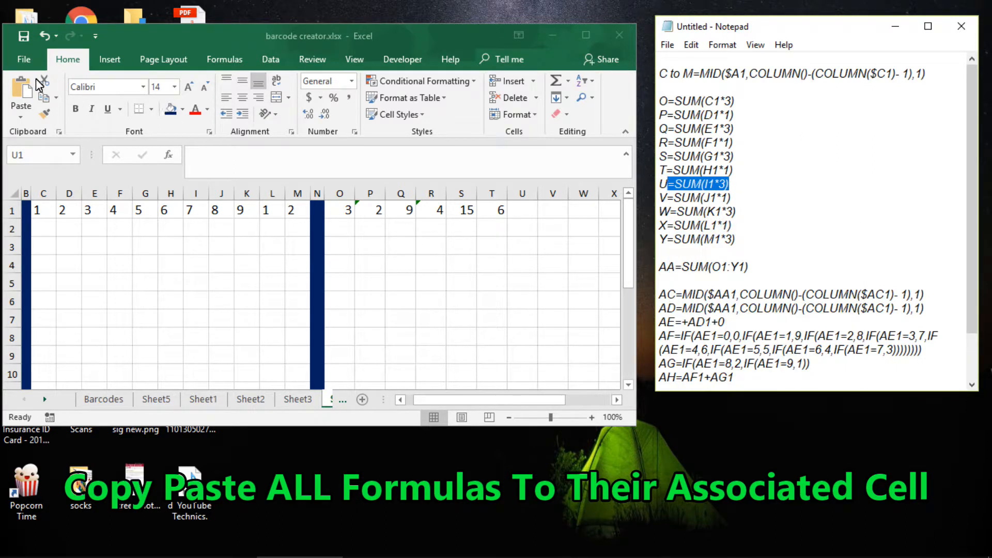
left_click(19, 89)
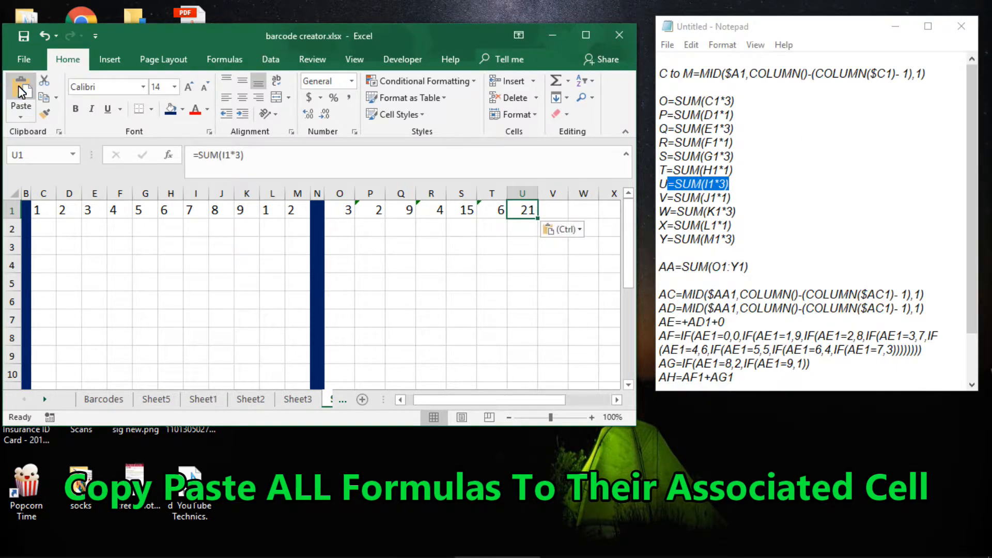
Copy the formula =SUM(J1*1) from the Notepad text into cell V1.
key("Right")
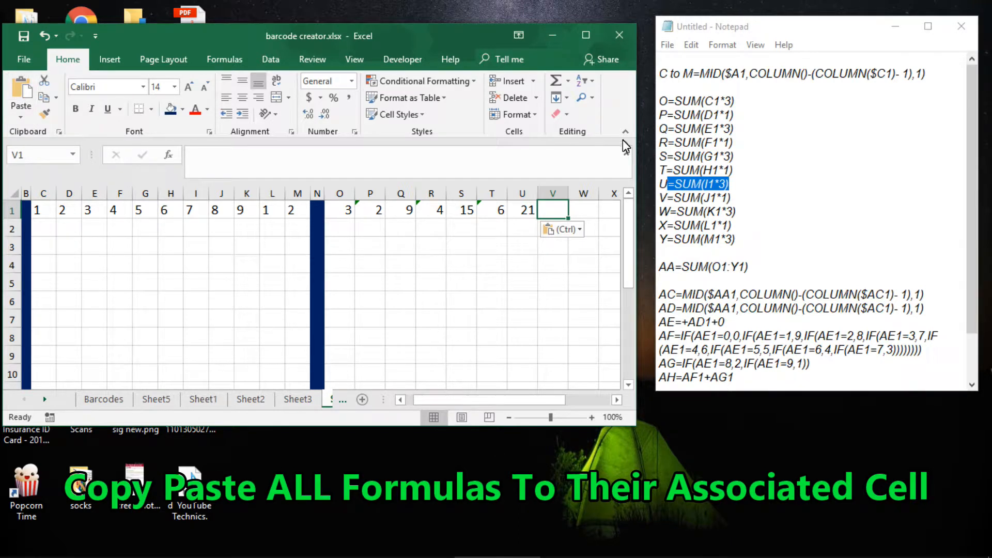
left_click_drag(734, 198, 669, 204)
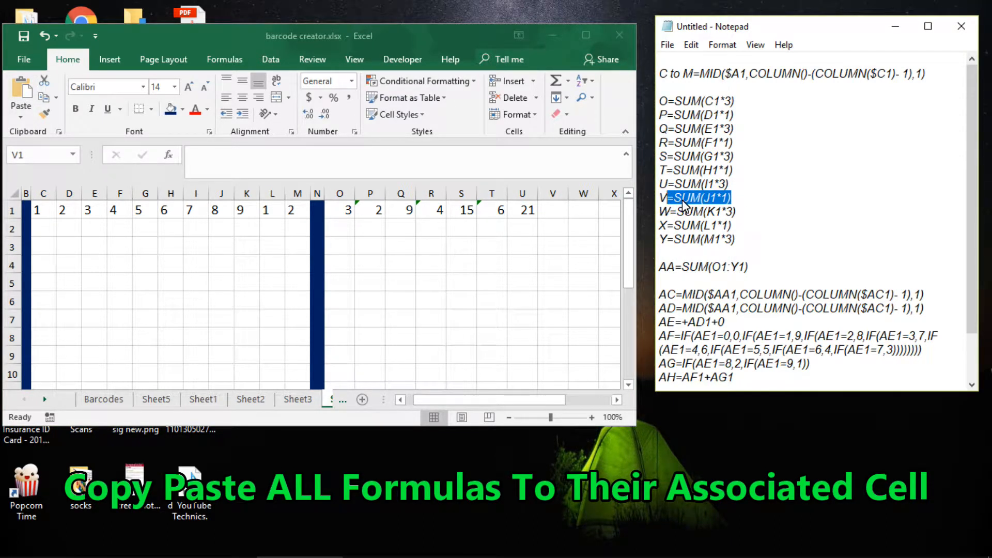
right_click(683, 203)
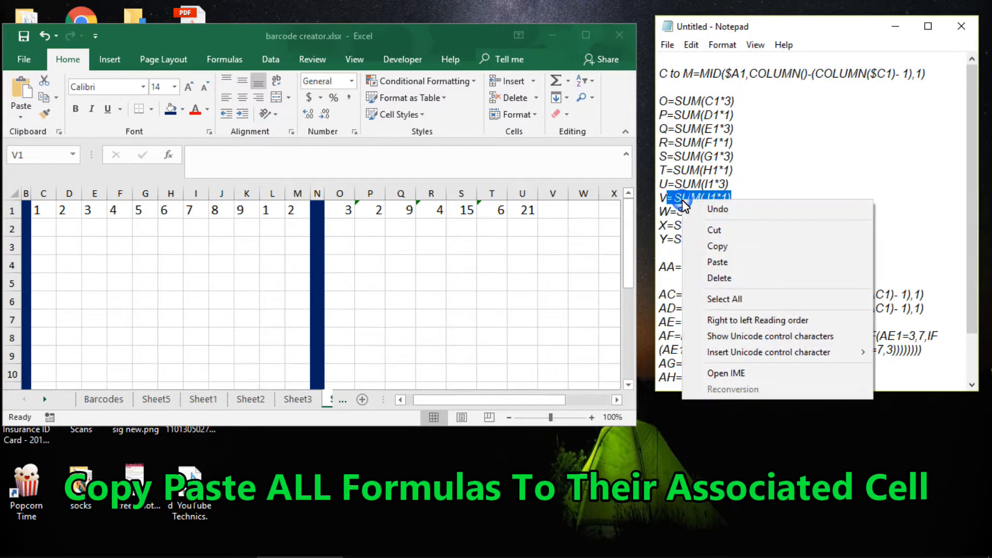
left_click(710, 246)
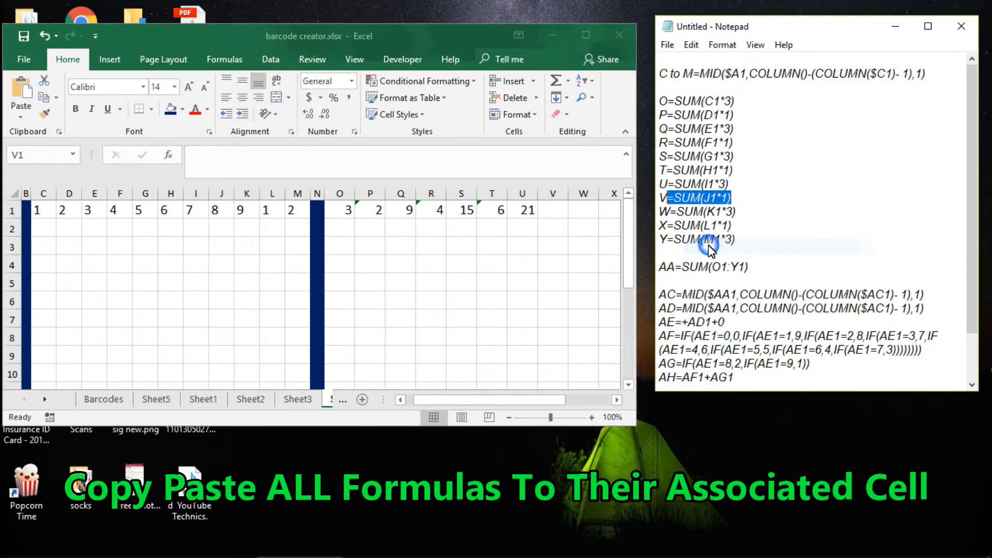
left_click(20, 85)
left_click(21, 84)
Copy the formula =SUM(K1*3) from the Notepad text into cell W1.
key("Right")
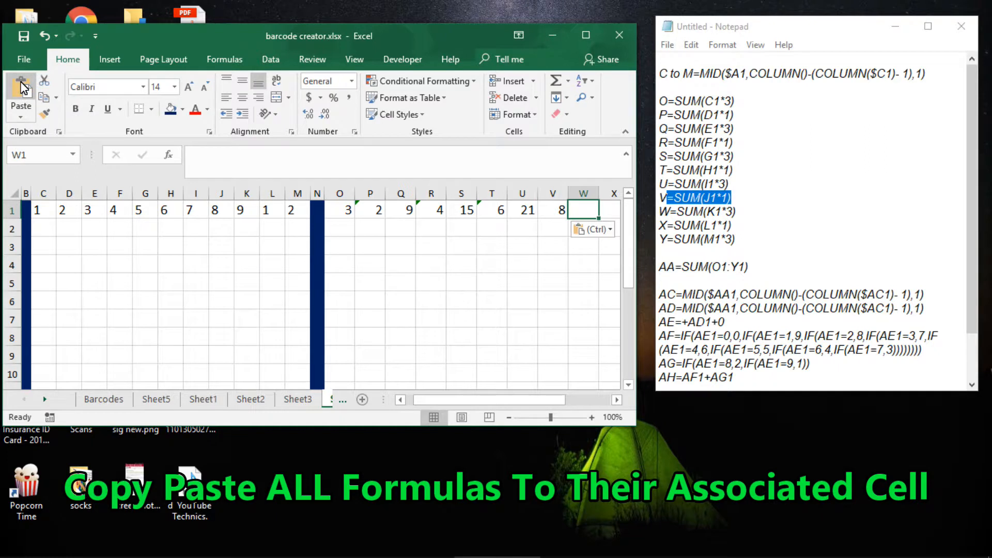
left_click_drag(746, 212, 679, 216)
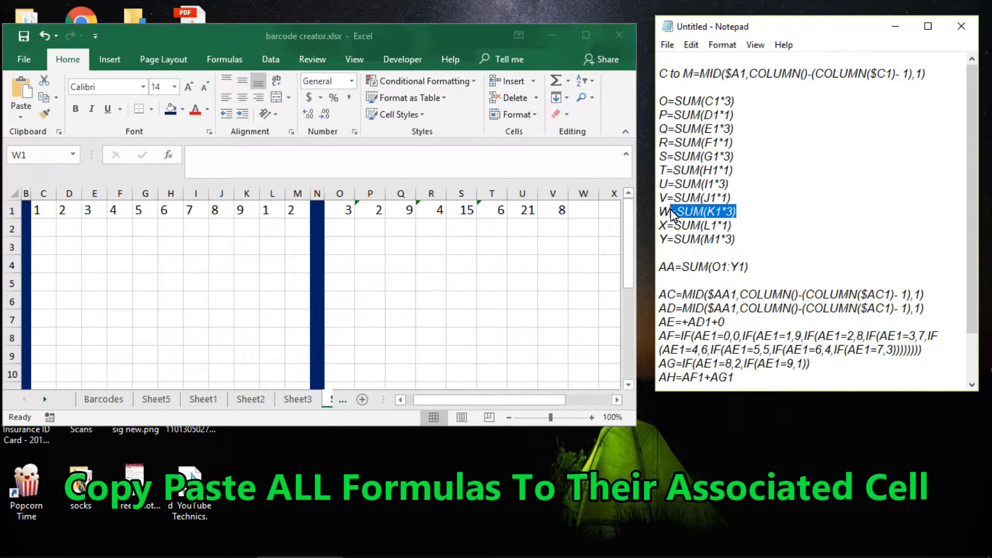
right_click(687, 208)
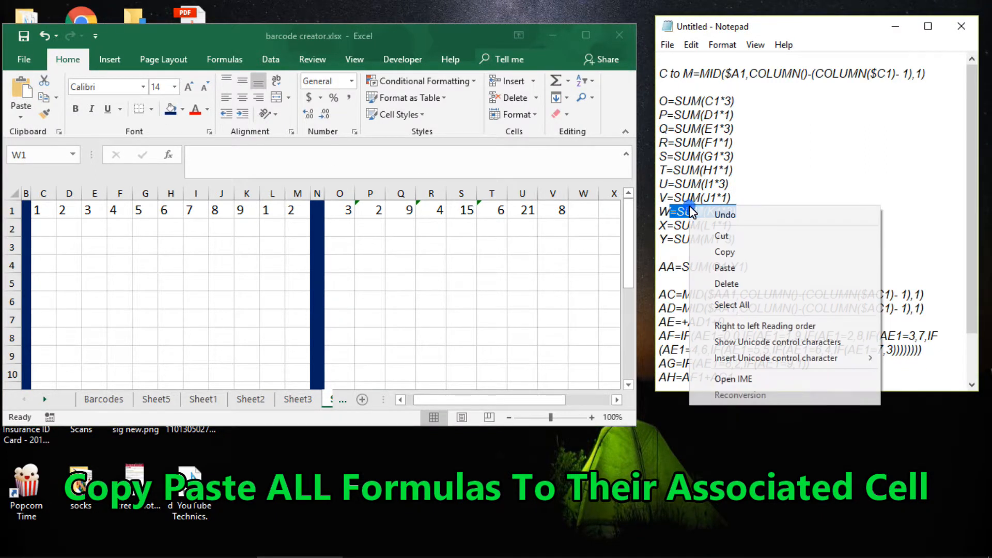
left_click(722, 253)
left_click(23, 91)
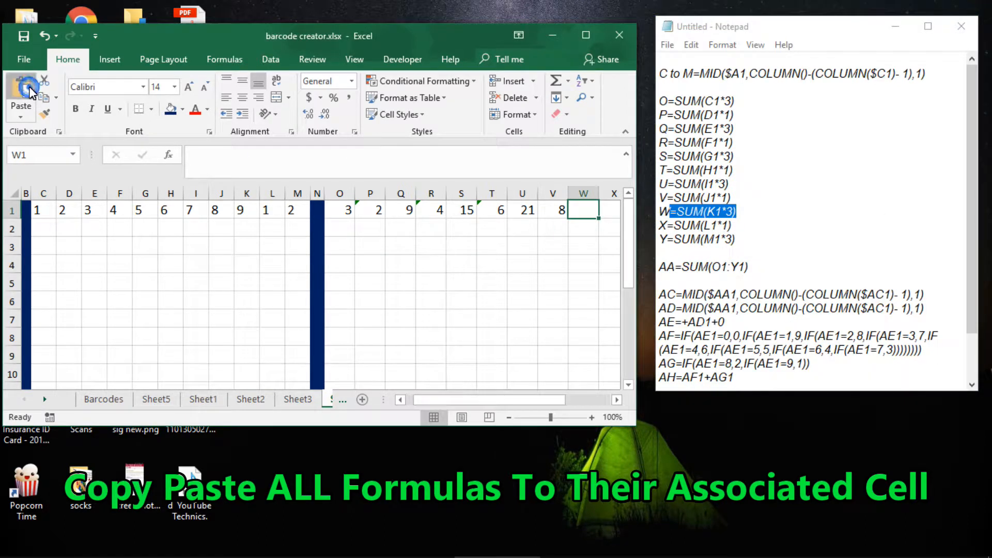
Copy the formula =SUM(L1*1) from the Notepad text into cell X1.
key("Right")
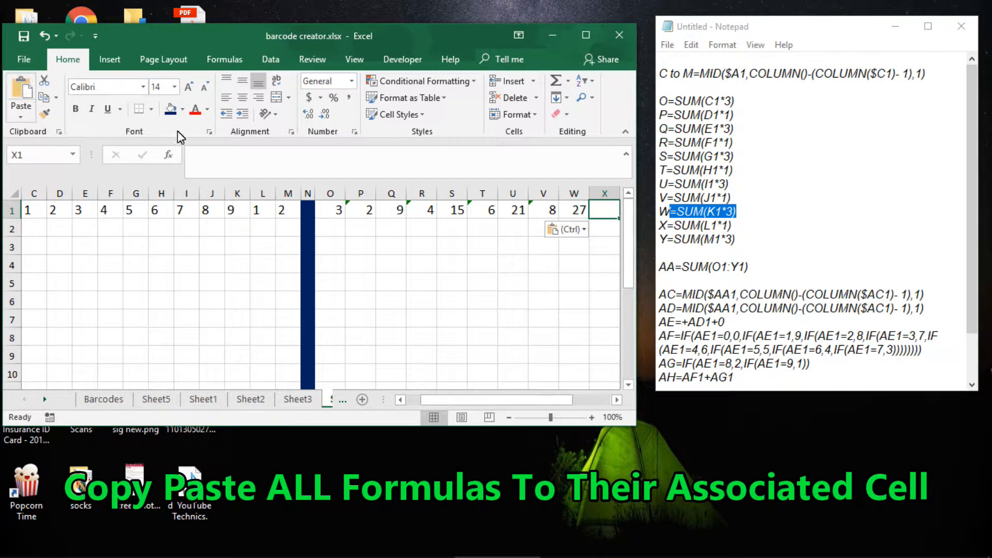
left_click_drag(745, 227, 670, 231)
right_click(683, 230)
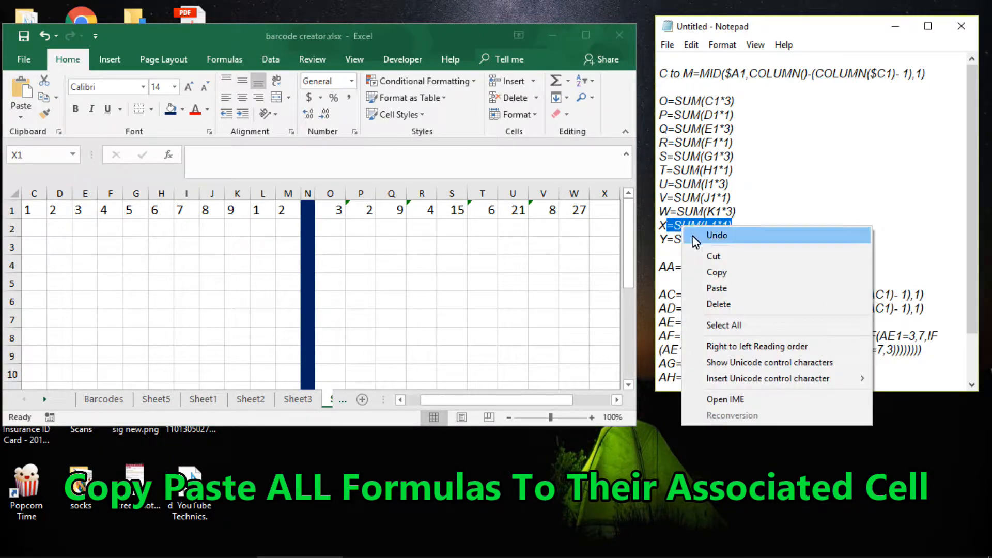
left_click(718, 272)
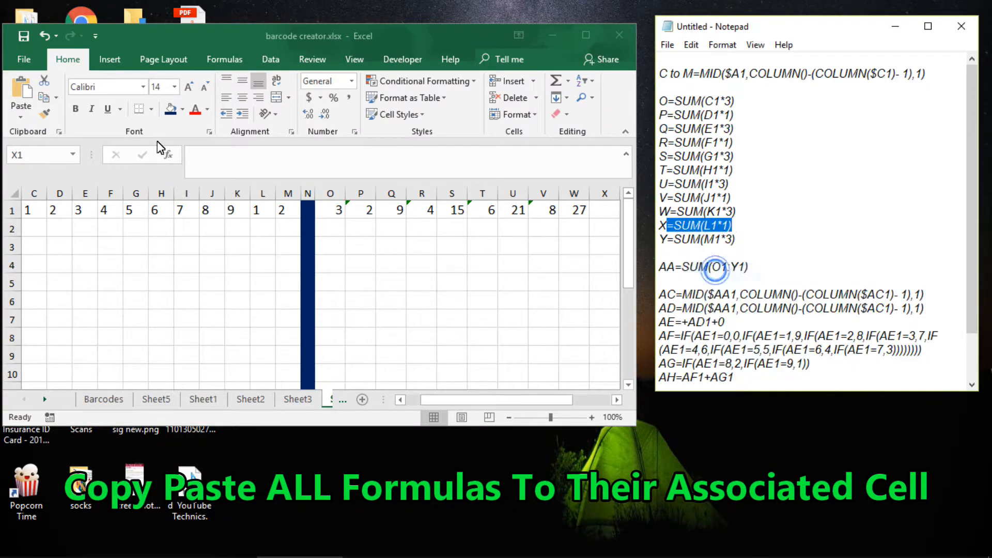
left_click(22, 96)
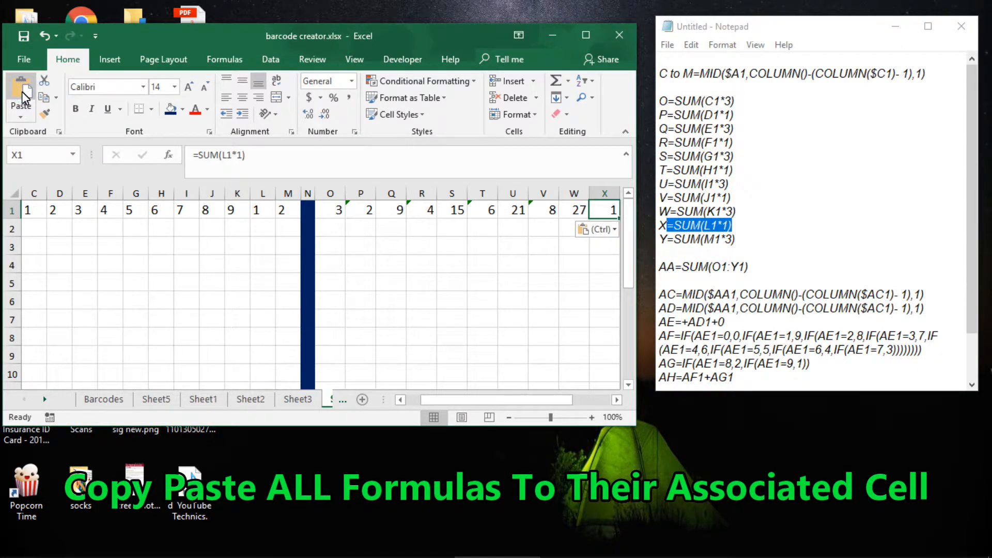
Copy the formula =SUM(M1*3) from the Notepad text into cell Y1.
key("Right")
left_click_drag(749, 236, 675, 243)
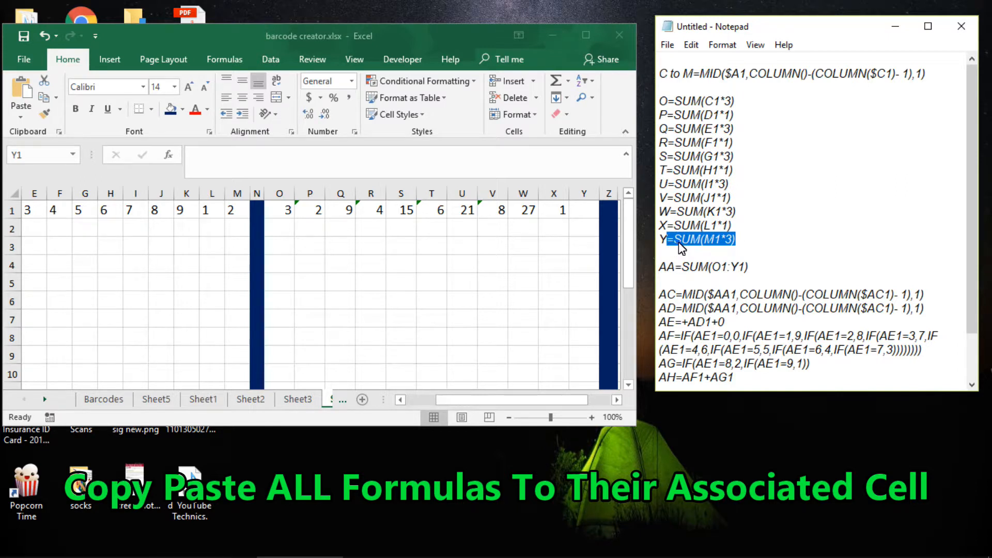
right_click(679, 247)
left_click(719, 287)
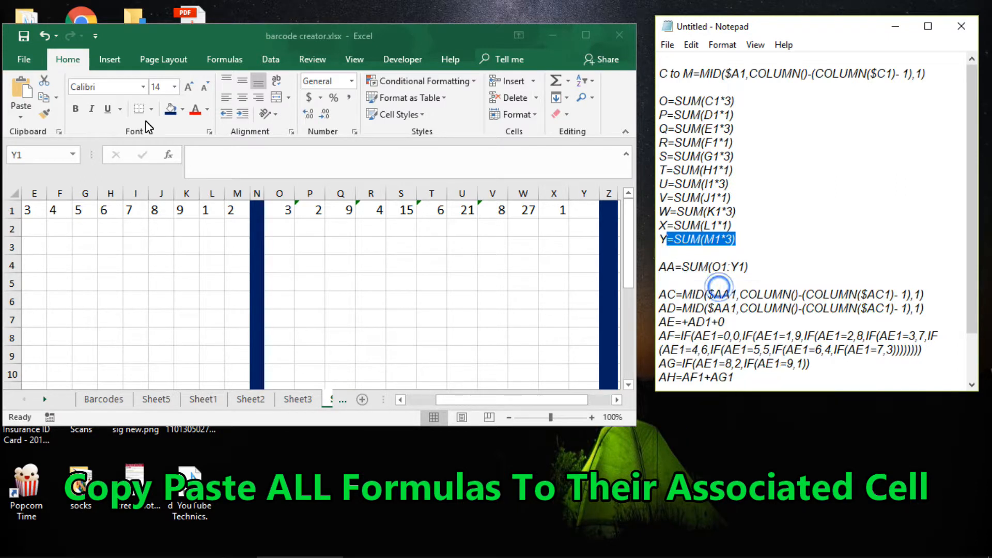
left_click(17, 90)
left_click(18, 95)
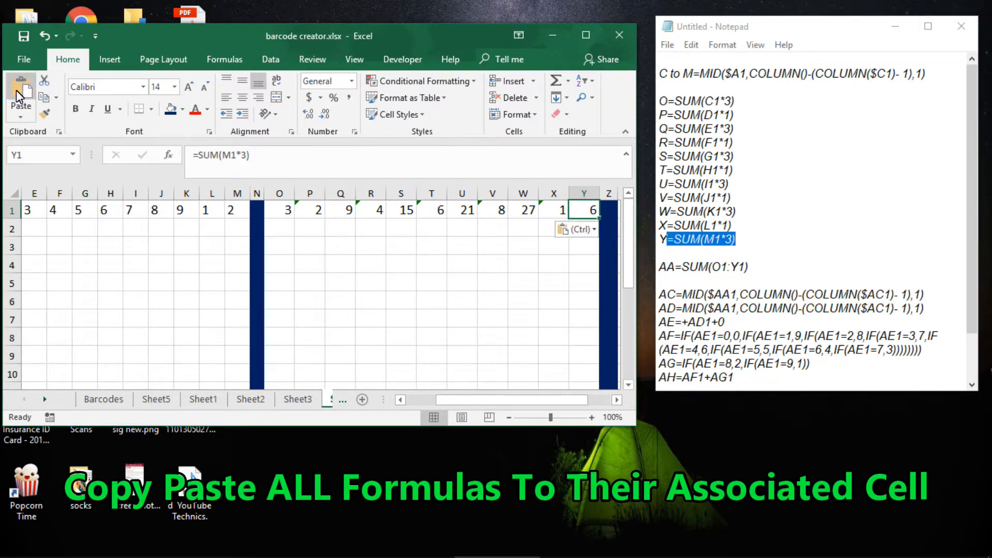
Try to fill cell AA1 with the whole Notepad line AA=SUM(O1:Y1), including its column label.
key("Right")
key("Right")
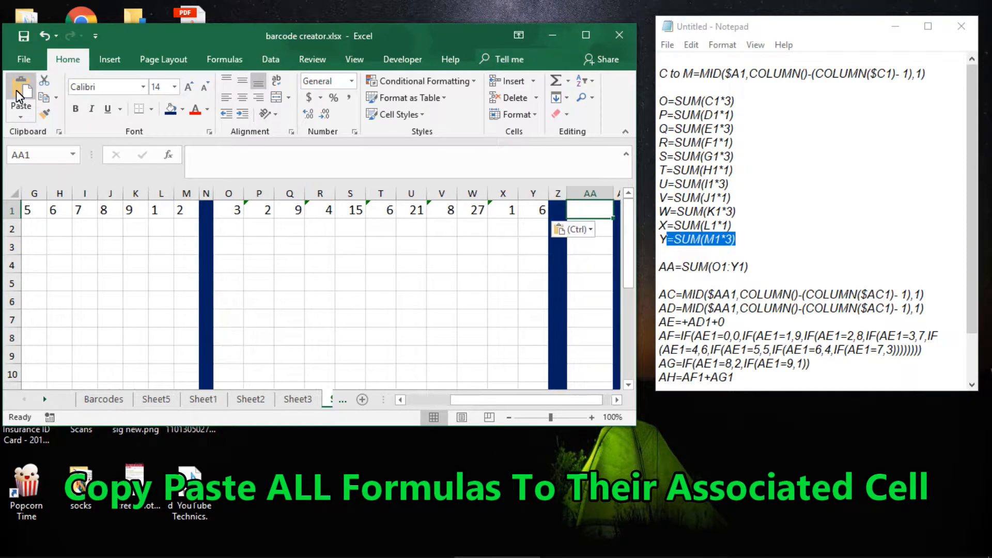
left_click_drag(766, 269, 664, 270)
right_click(674, 268)
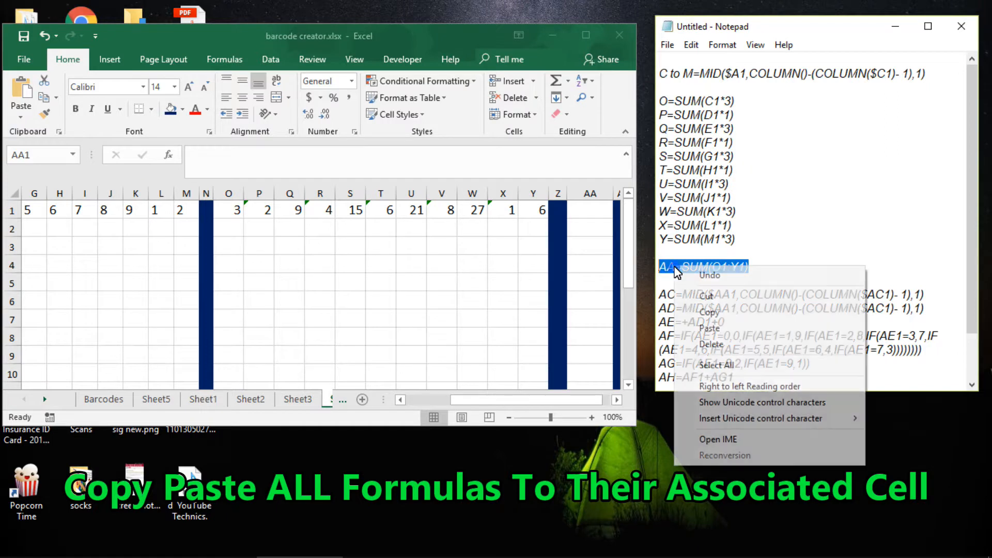
left_click(711, 313)
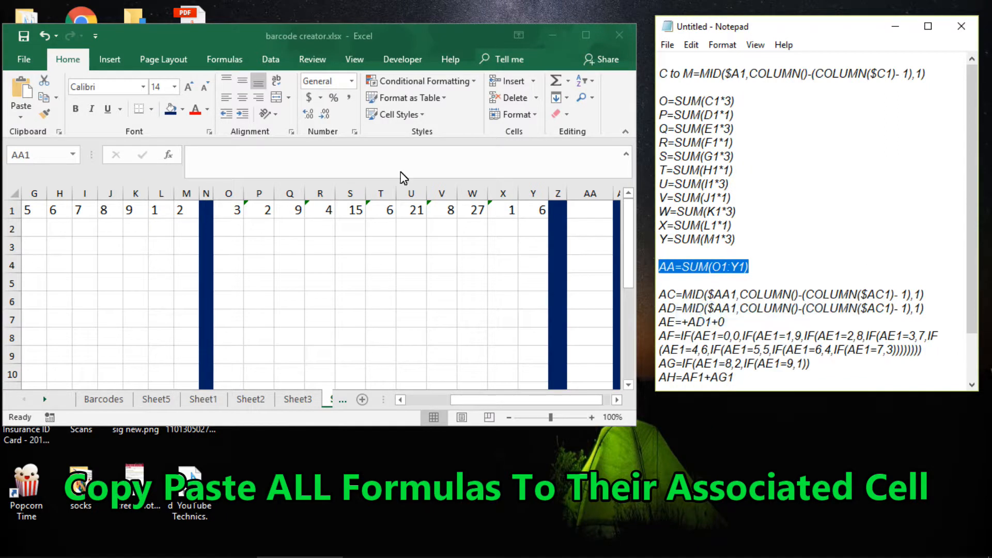
left_click(20, 92)
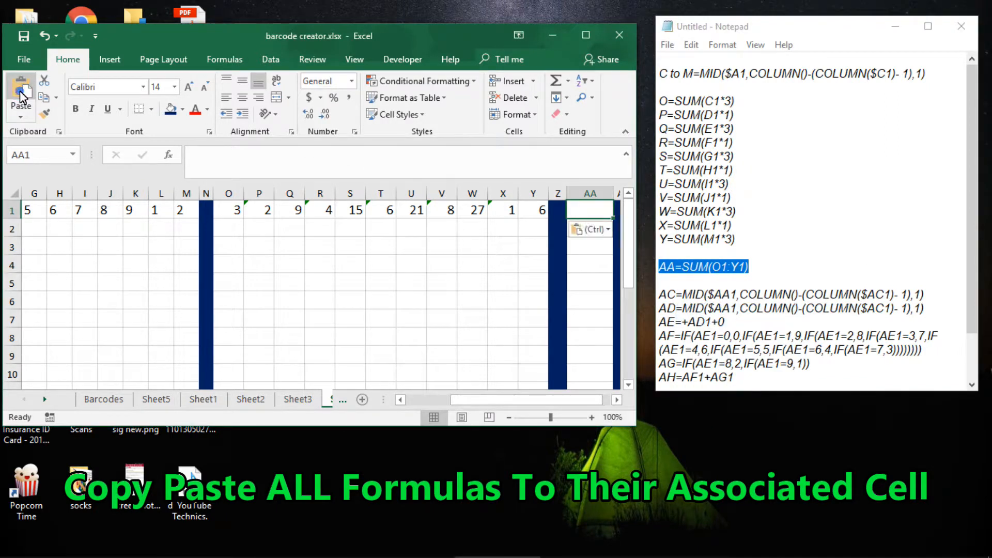
key("Right")
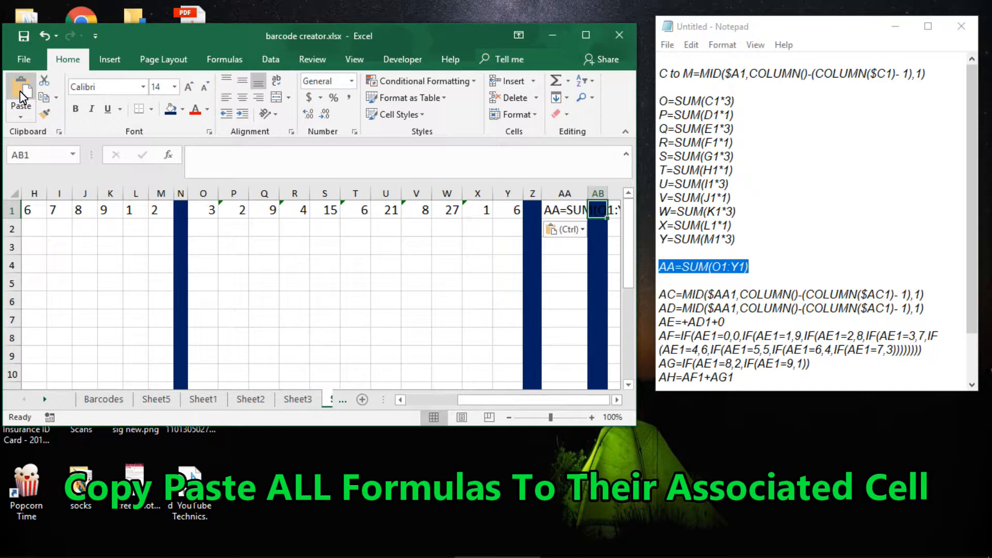
key("Right")
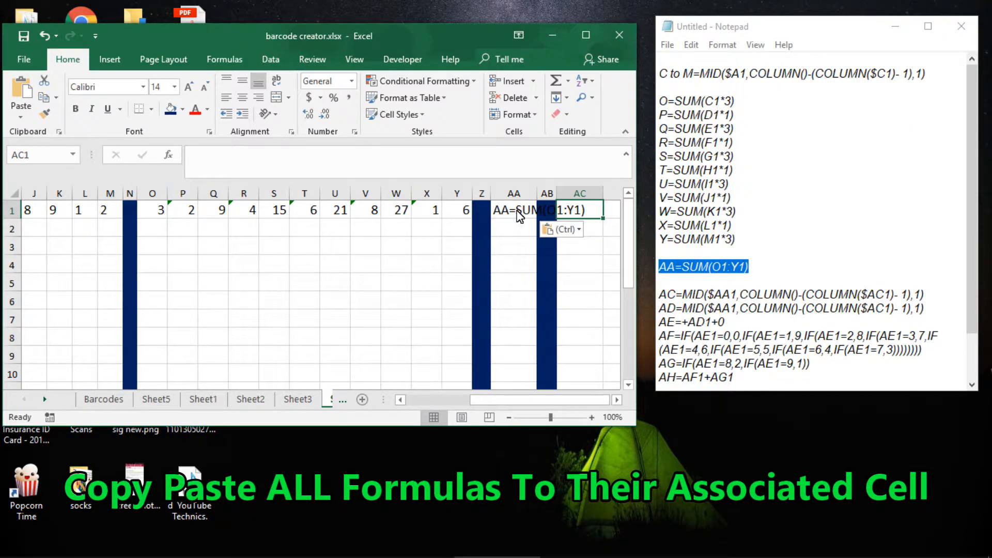
Replace the content of cell AA1 with the formula =SUM(O1:Y1) from the Notepad text, leaving out the column label.
left_click(749, 267)
left_click_drag(749, 267, 683, 267)
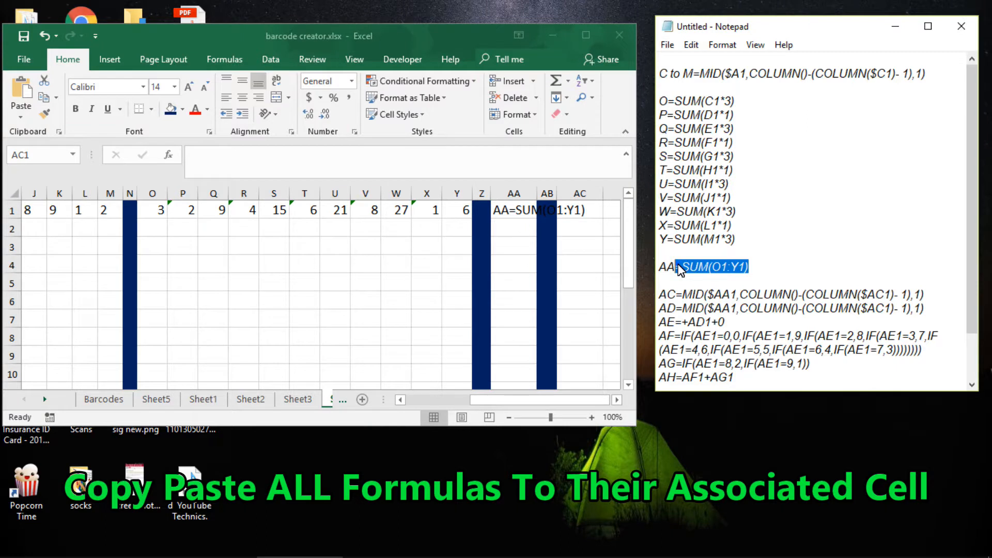
right_click(679, 269)
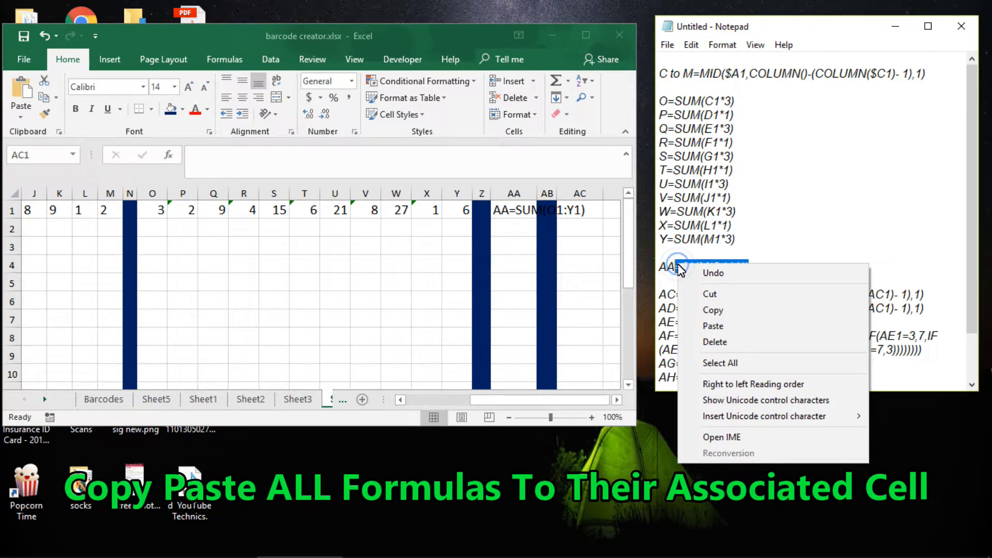
left_click(724, 314)
left_click(515, 215)
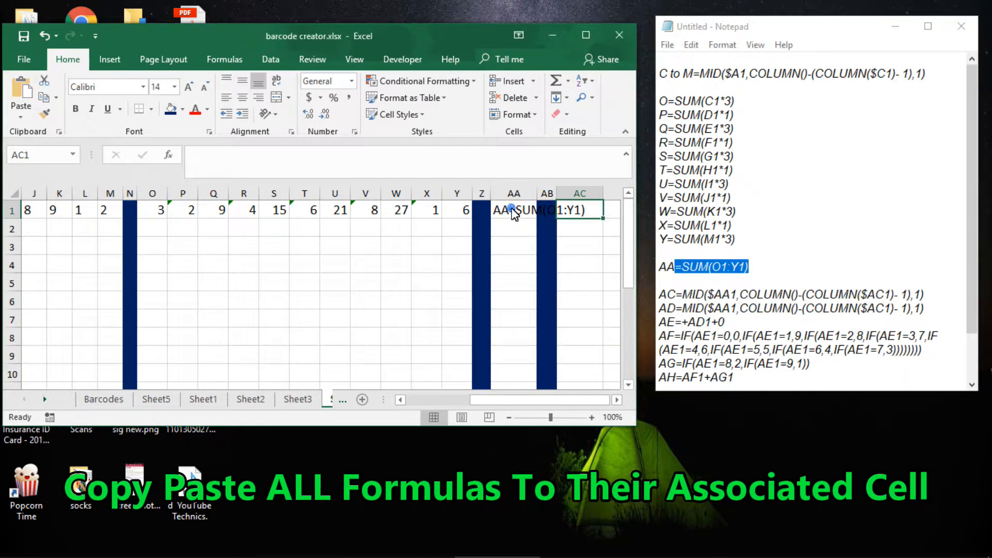
left_click(511, 214)
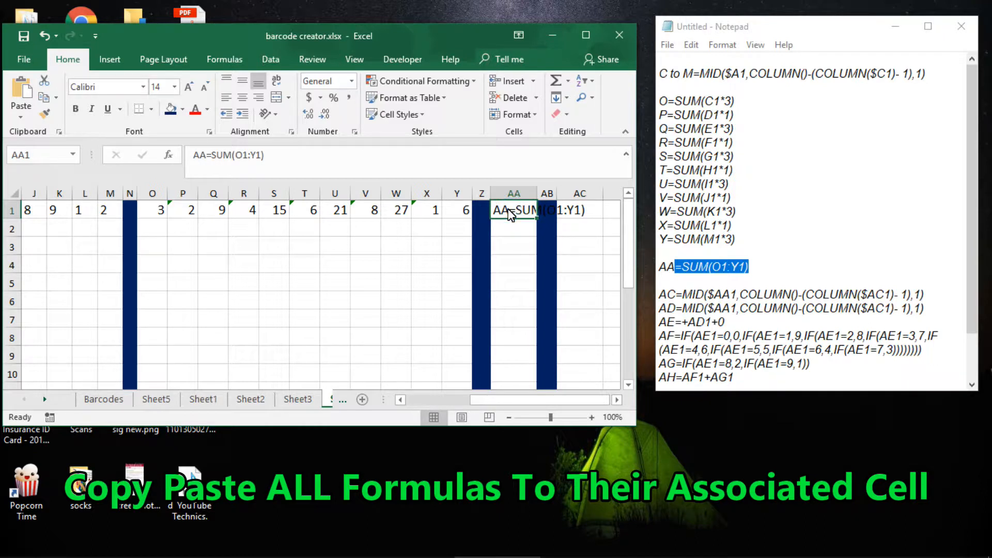
key("Delete")
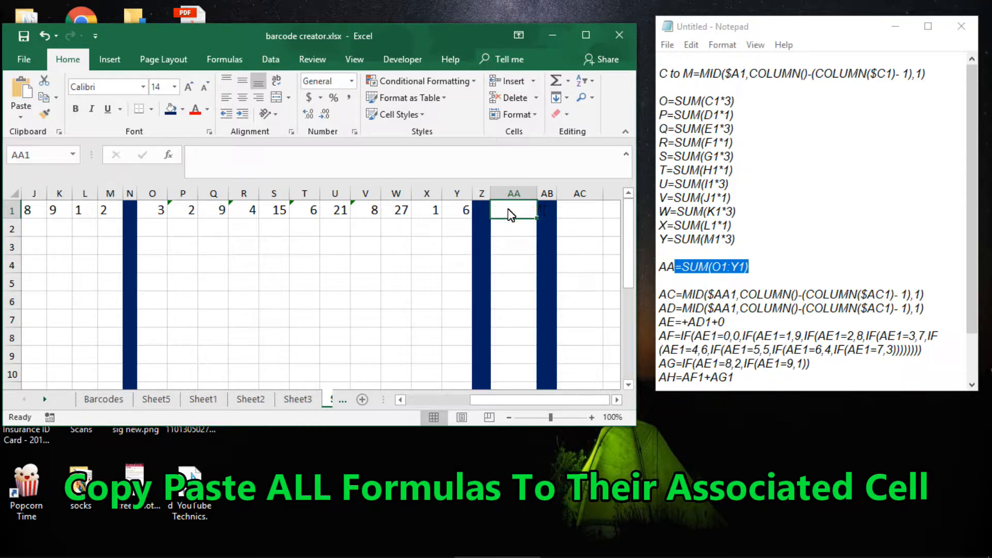
left_click(23, 101)
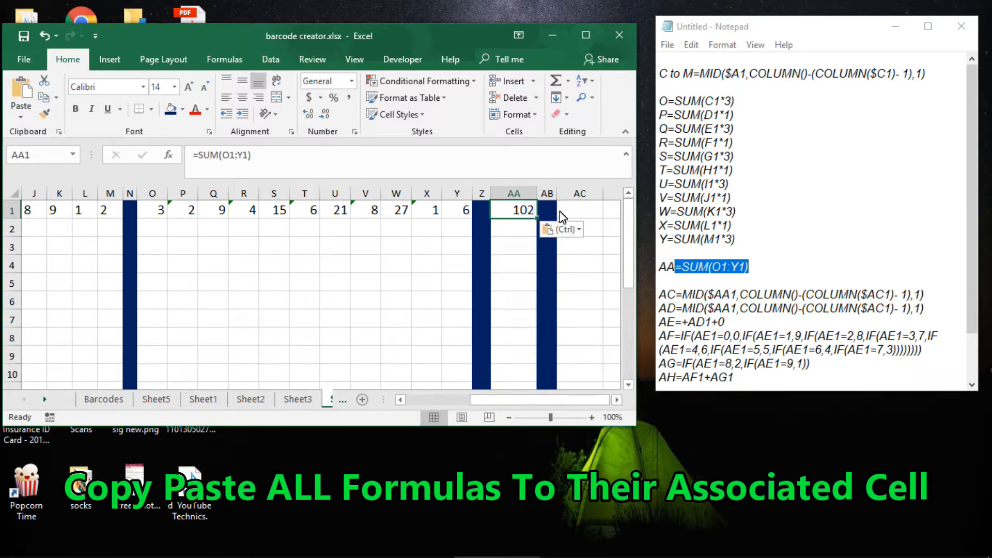
Copy the formula =MID($AA1,COLUMN()-(COLUMN($AC1)- 1),1) from the AC line of the Notepad text into cell AC1.
left_click(566, 213)
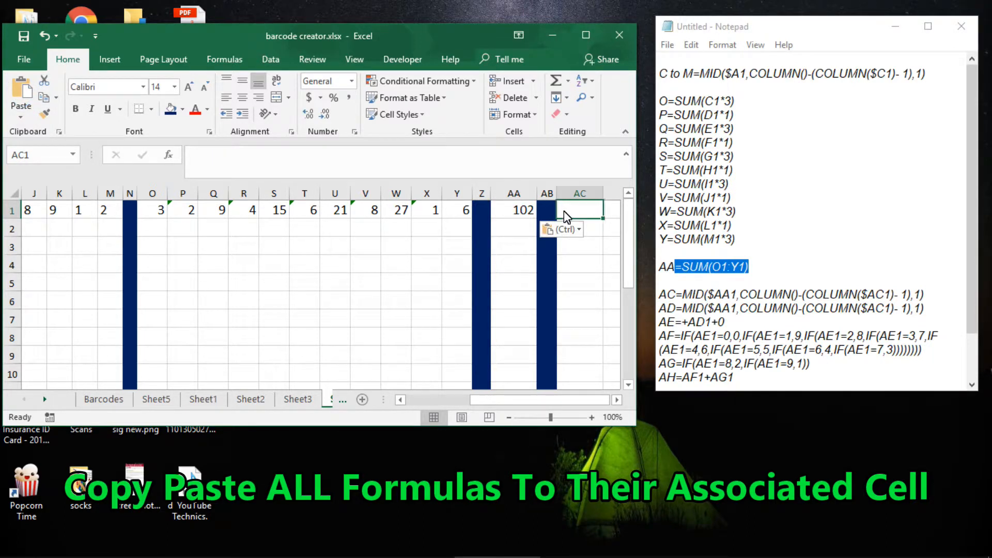
left_click_drag(675, 294, 917, 292)
right_click(918, 293)
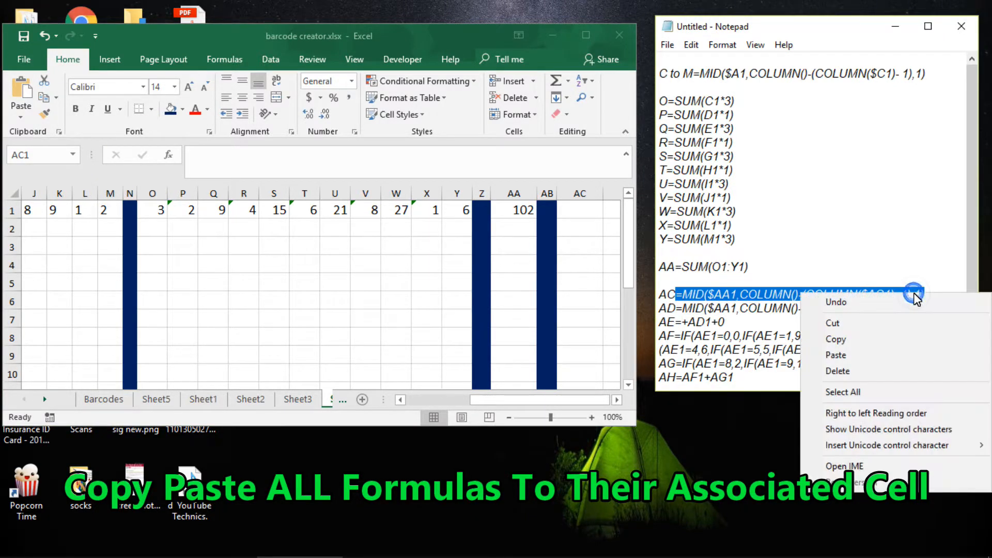
left_click(868, 339)
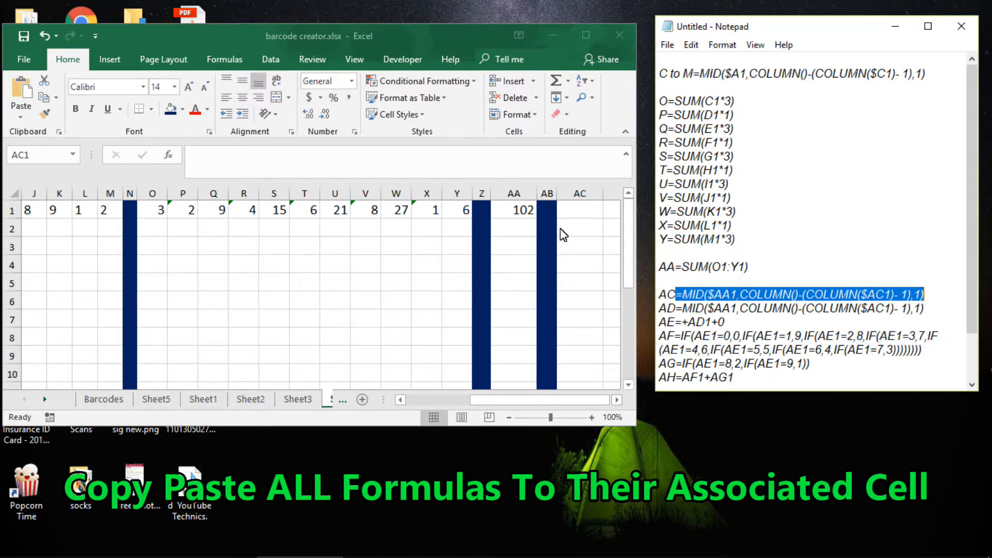
left_click(571, 210)
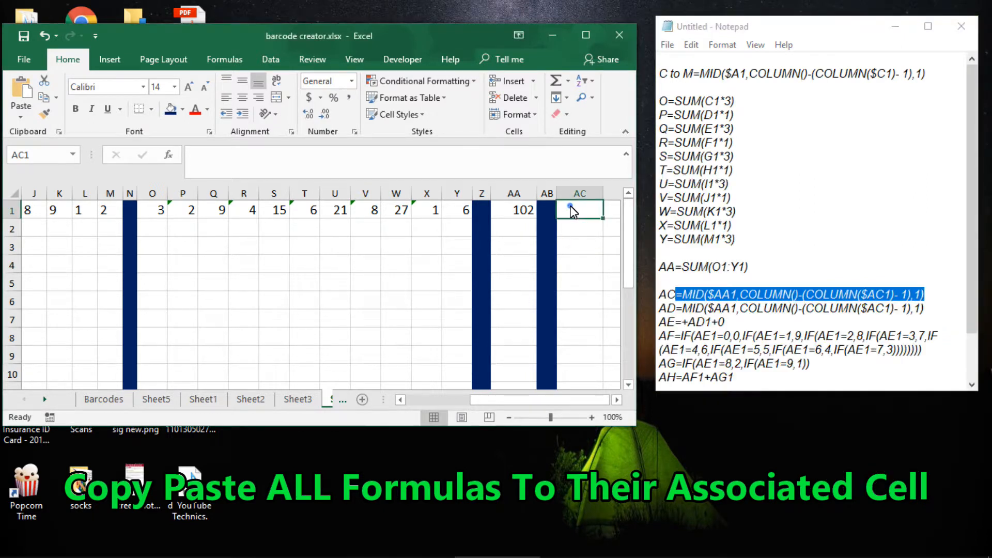
left_click(16, 105)
Copy the formula =MID($AA1,COLUMN()-(COLUMN($AC1)- 1),1) from the AD line of the Notepad text into cell AD1.
key("Right")
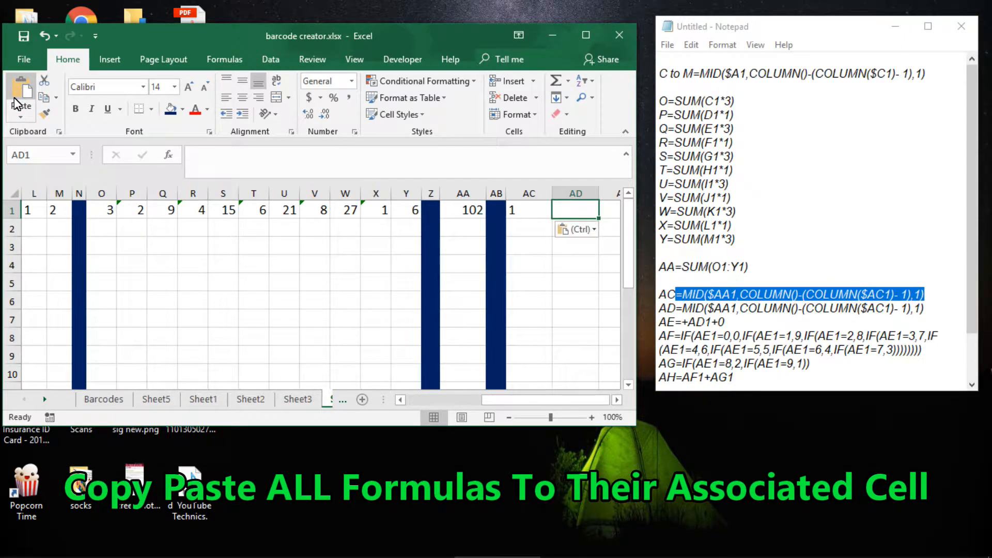
left_click_drag(676, 309, 934, 314)
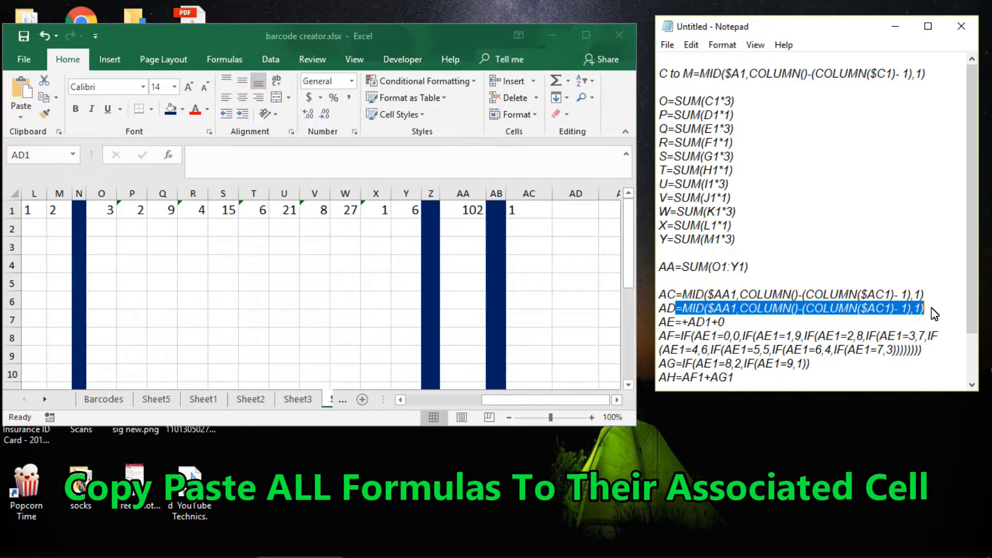
right_click(712, 310)
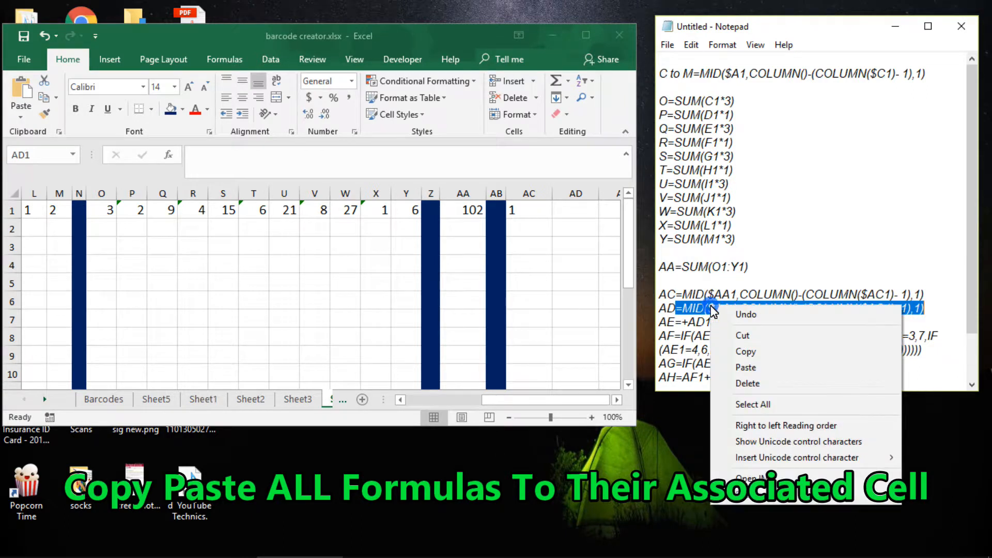
left_click(745, 354)
left_click(30, 89)
left_click(30, 89)
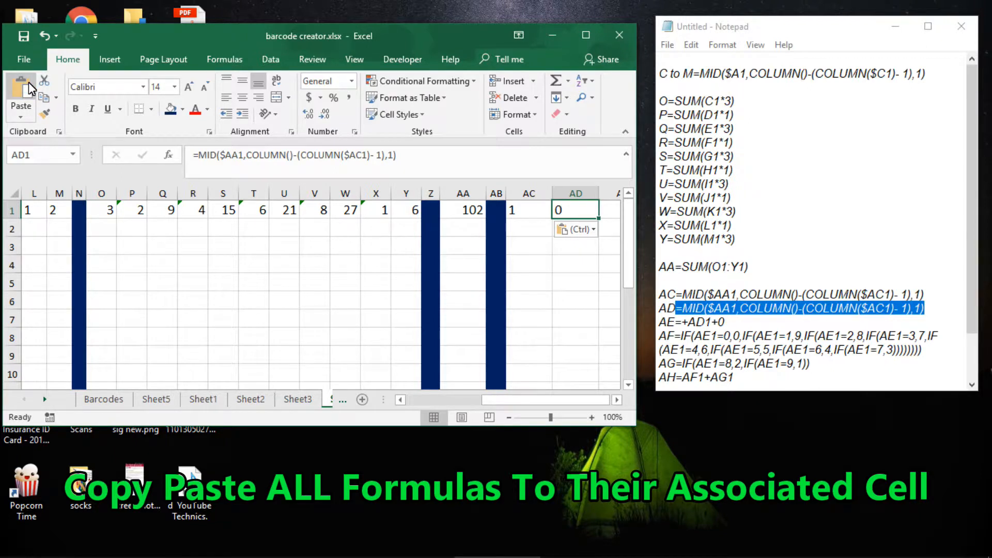
Copy the formula =+AD1+0 from the Notepad text into cell AE1.
key("Right")
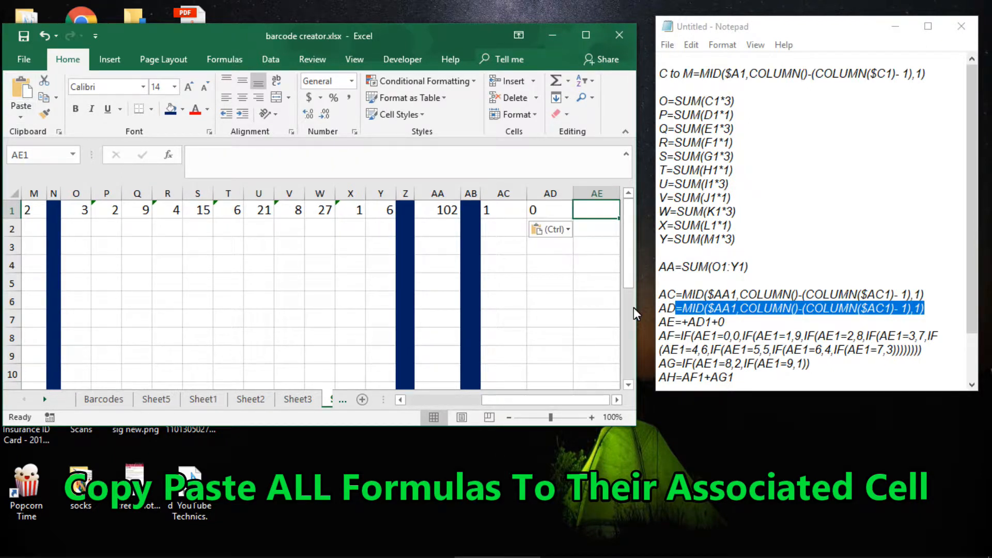
left_click_drag(733, 327, 683, 326)
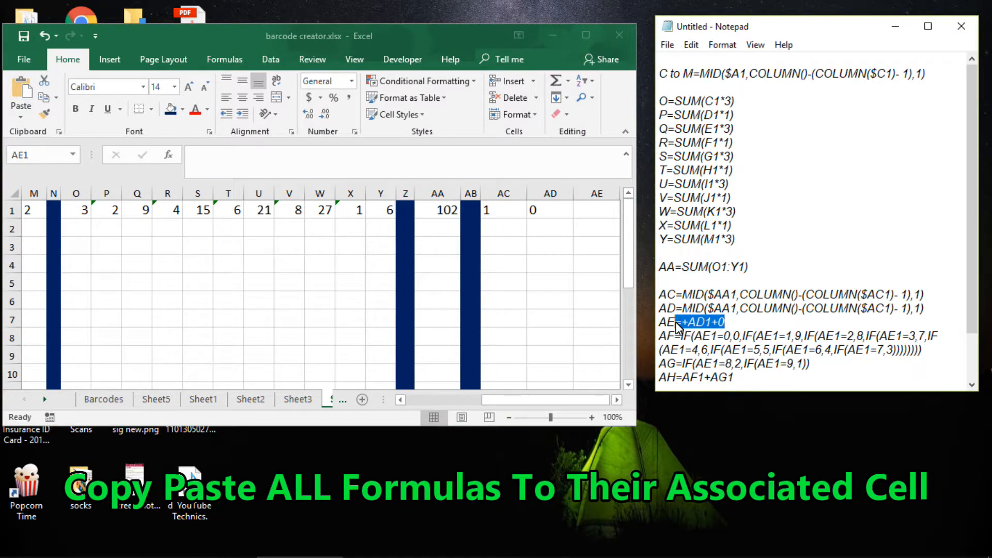
right_click(684, 325)
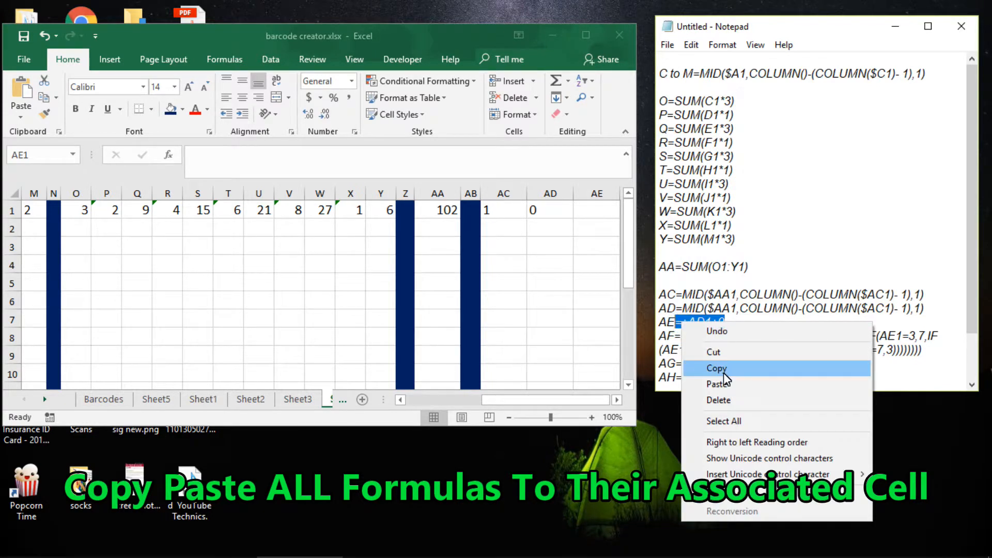
left_click(724, 371)
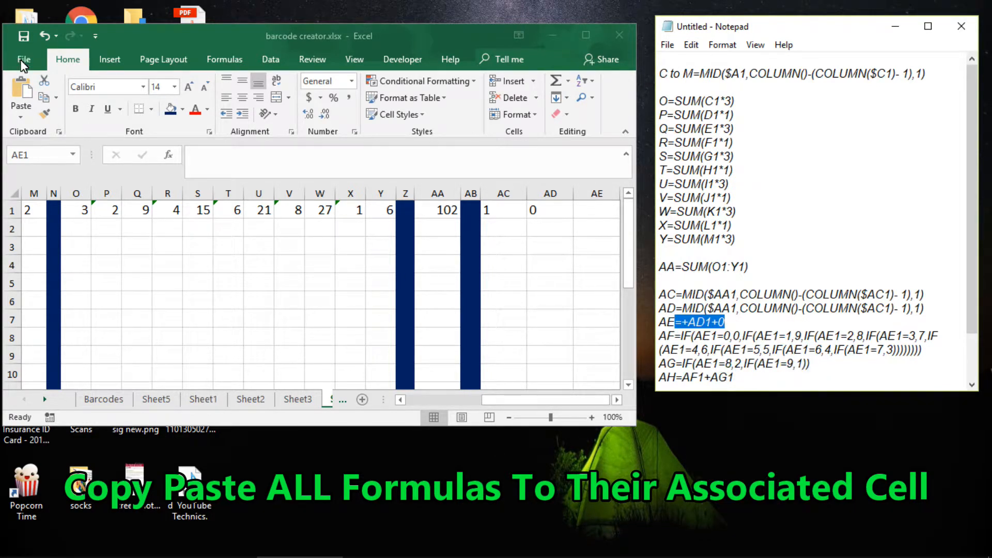
left_click(21, 85)
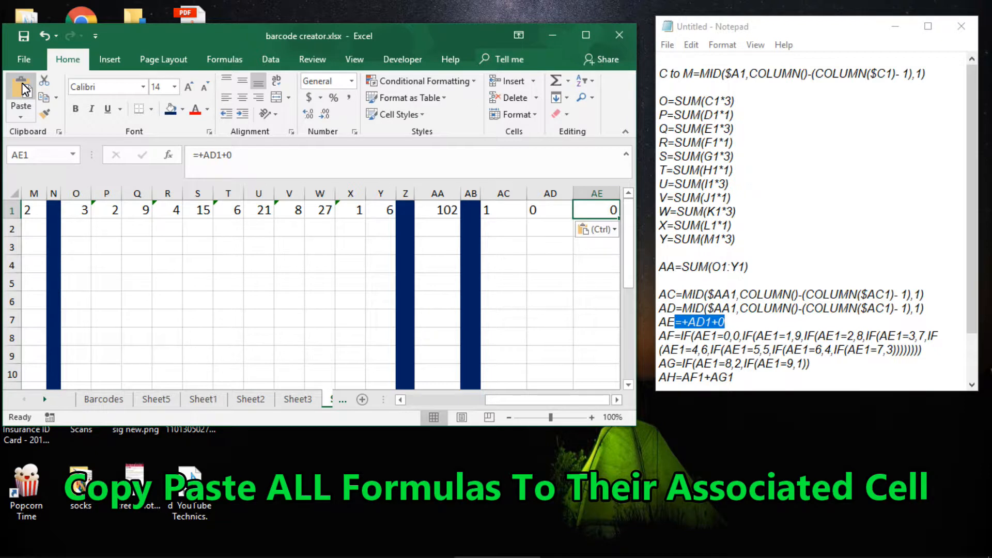
Copy the formula =IF(AE1=0,0,IF(AE1=1,9,IF(AE1=2,8,IF(AE1=3,7,IF(AE1=4,6,IF(AE1=5,5,IF(AE1=6,4,IF(AE1=7,3)))))))) from the Notepad text into cell AF1.
key("Right")
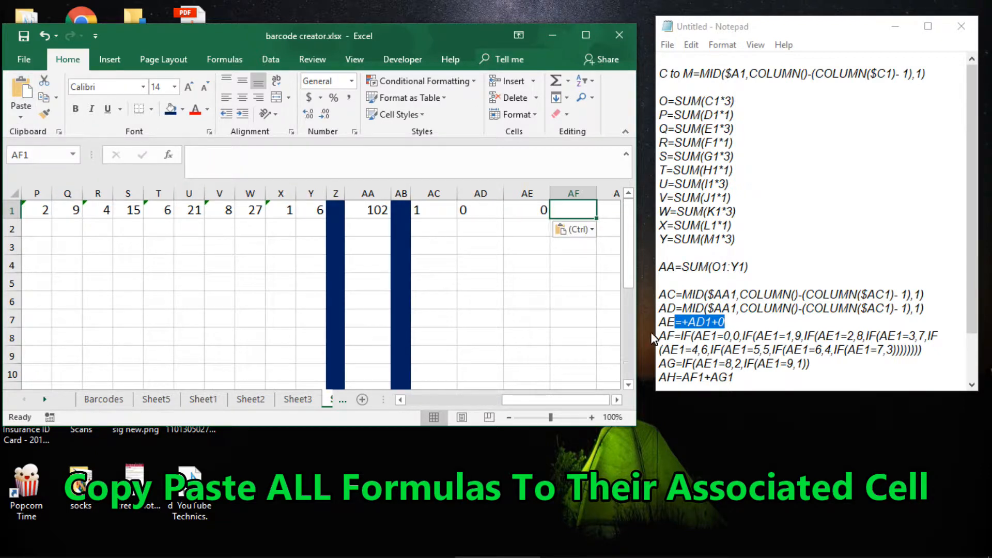
left_click_drag(676, 338, 940, 350)
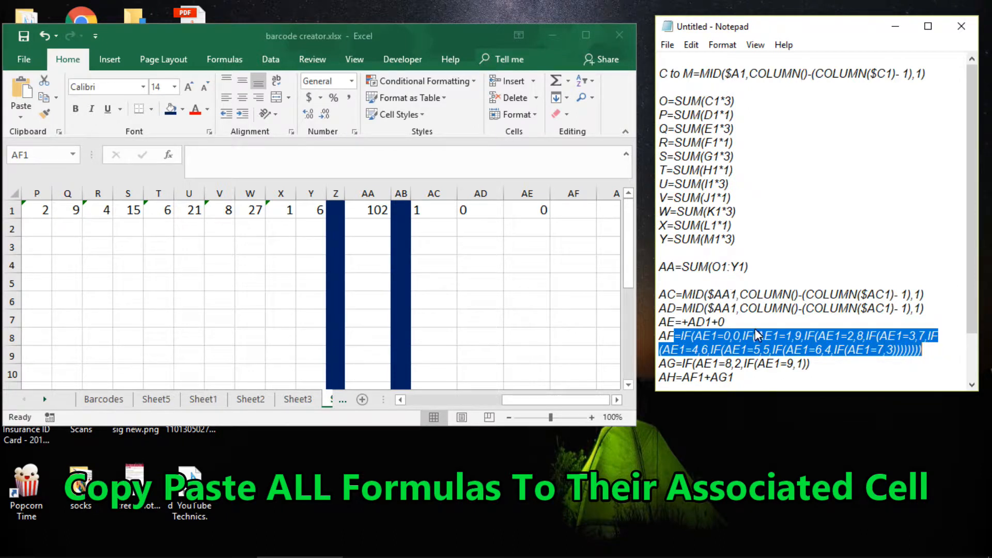
right_click(766, 345)
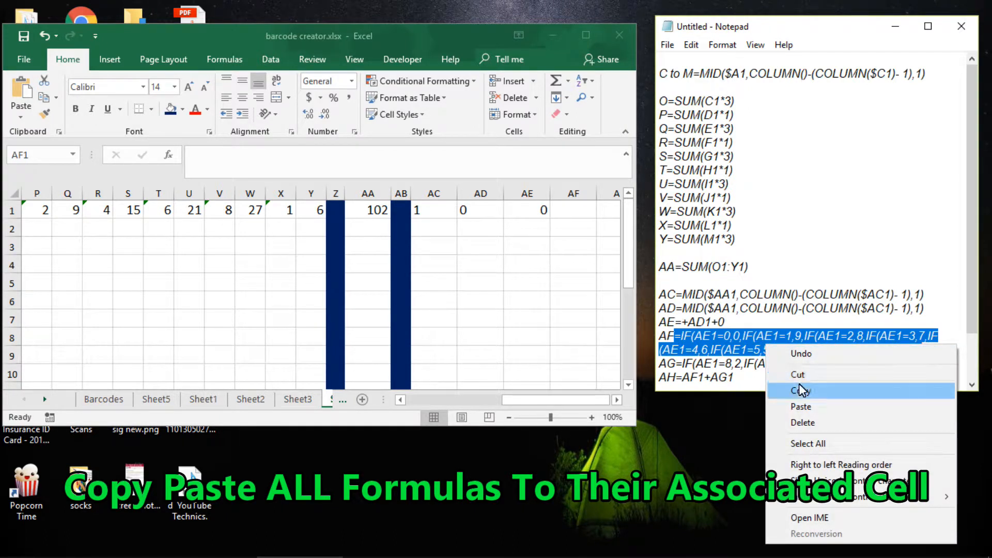
left_click(802, 390)
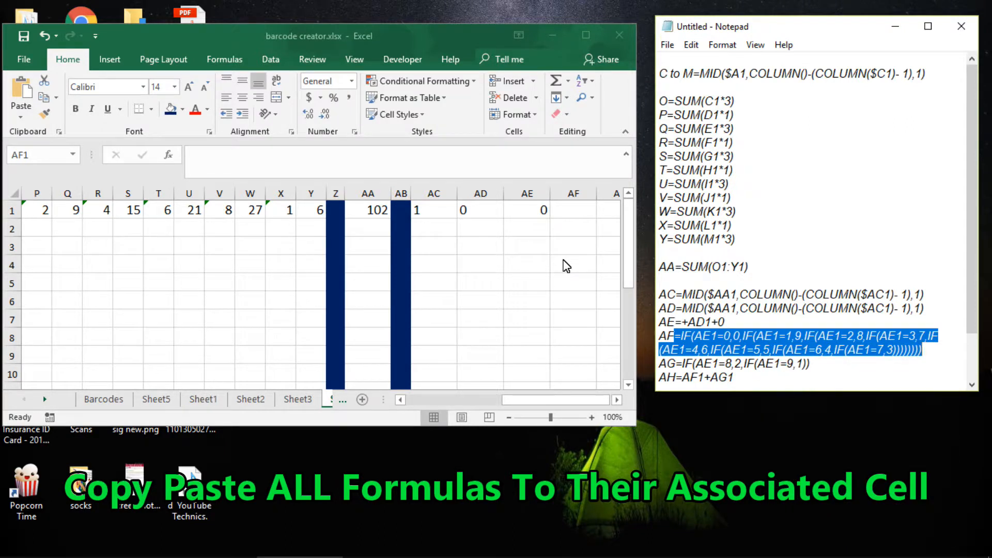
left_click(30, 94)
left_click(30, 95)
Copy the formula =IF(AE1=8,2,IF(AE1=9,1)) from the AG line of the Notepad text into cell AG1.
key("Right")
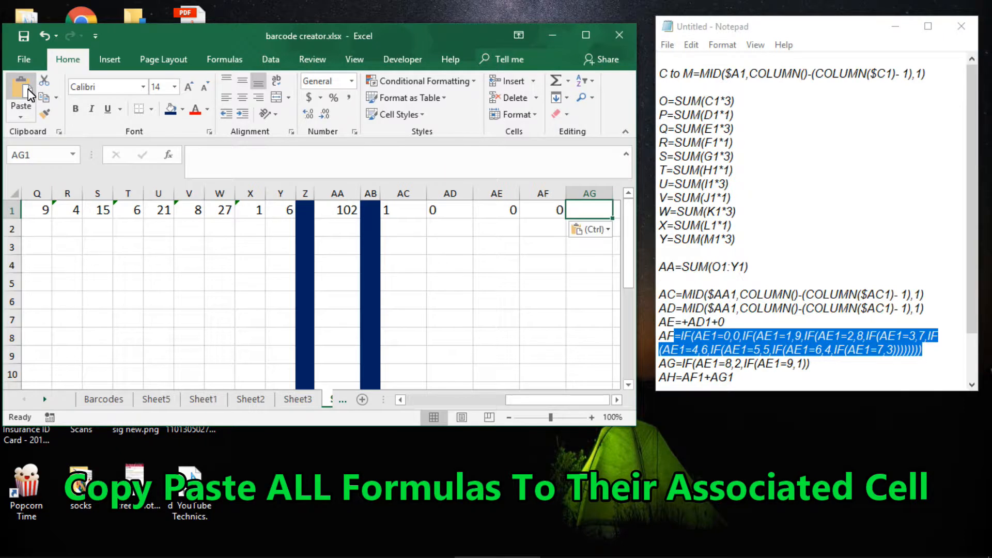
left_click_drag(676, 364, 827, 369)
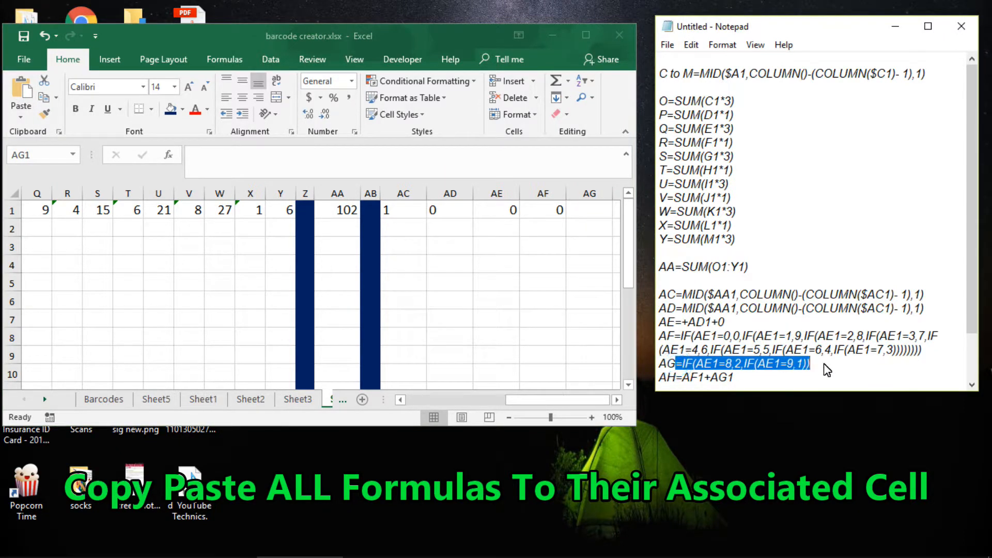
right_click(790, 370)
left_click(828, 213)
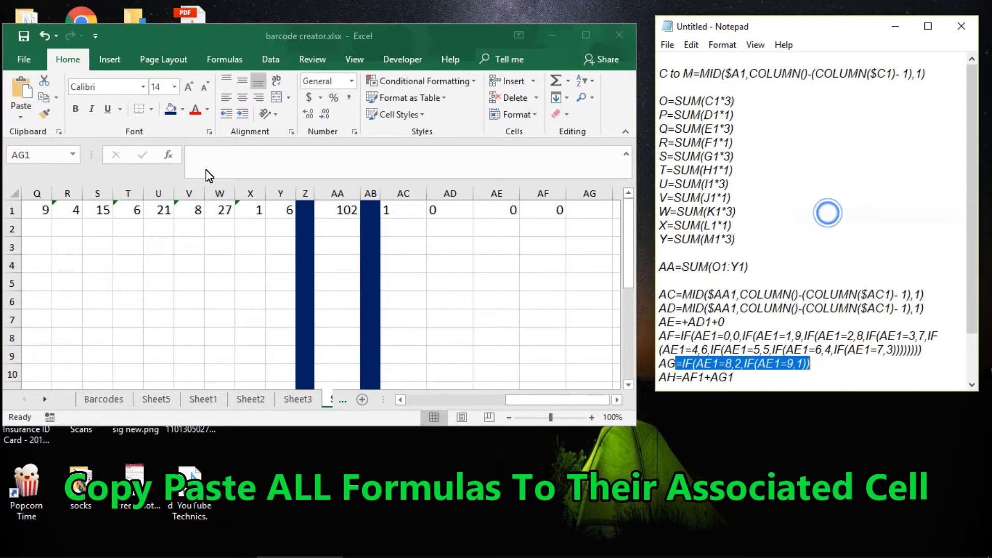
left_click(25, 91)
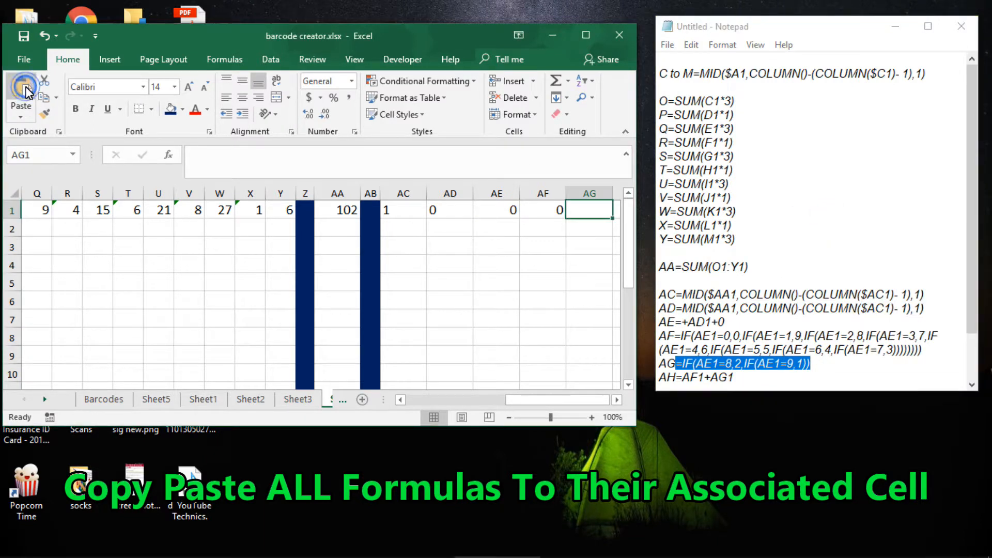
Copy the formula =AF1+AG1 from the AH line of the Notepad text into cell AH1.
key("Right")
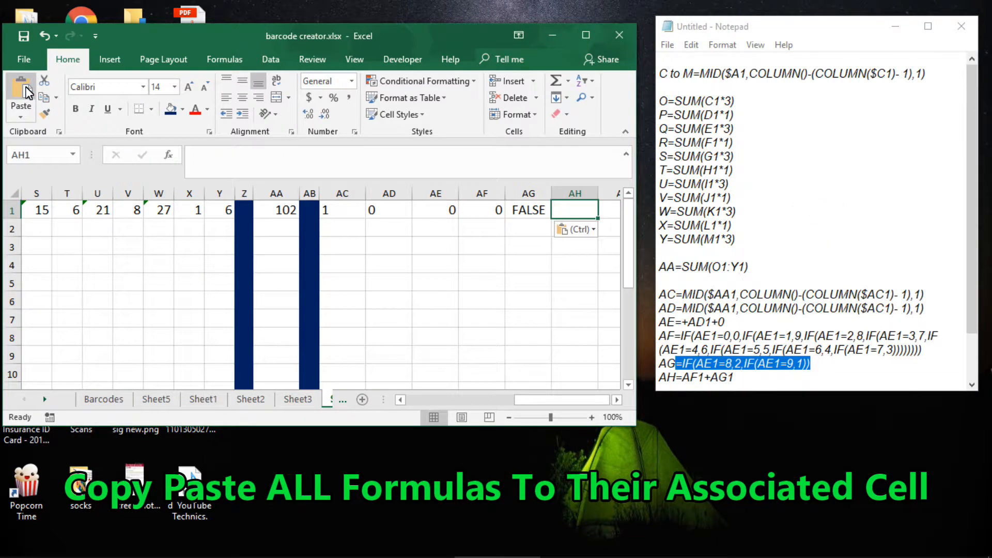
left_click_drag(742, 385, 685, 383)
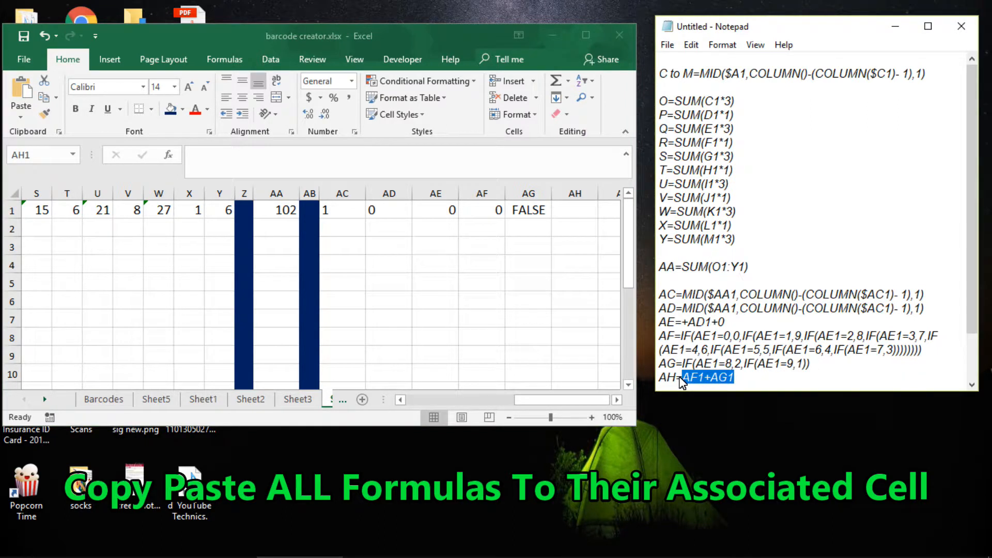
right_click(678, 376)
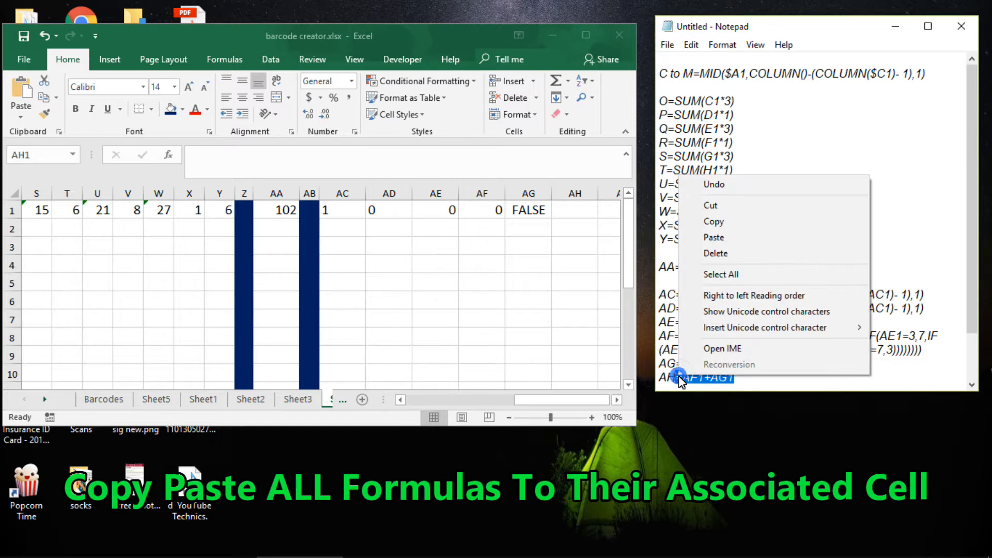
left_click(719, 222)
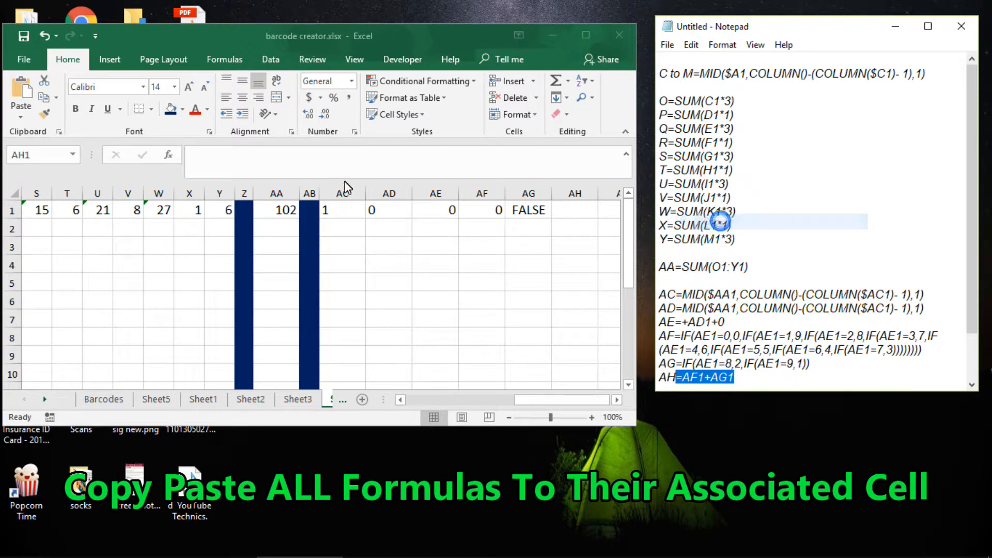
left_click(22, 93)
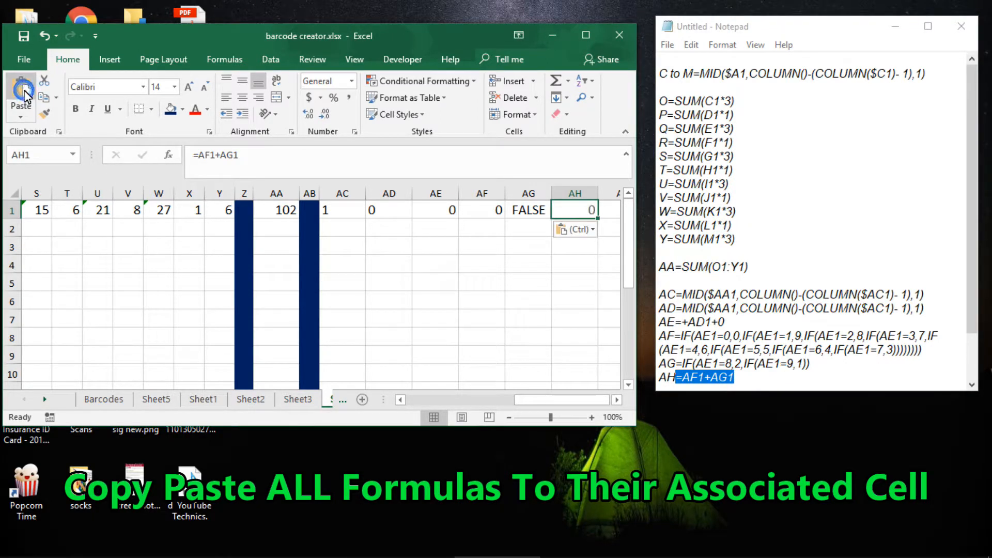
Copy the formula =A1&""&AH1 from the last line of the Notepad text into cell AI1.
left_click_drag(973, 227, 977, 287)
left_click_drag(746, 336, 685, 338)
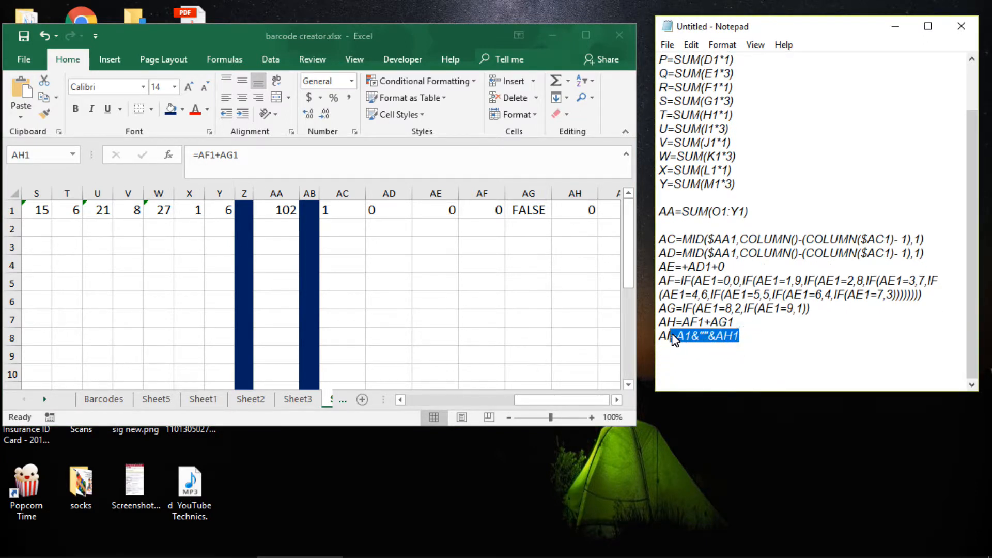
right_click(688, 333)
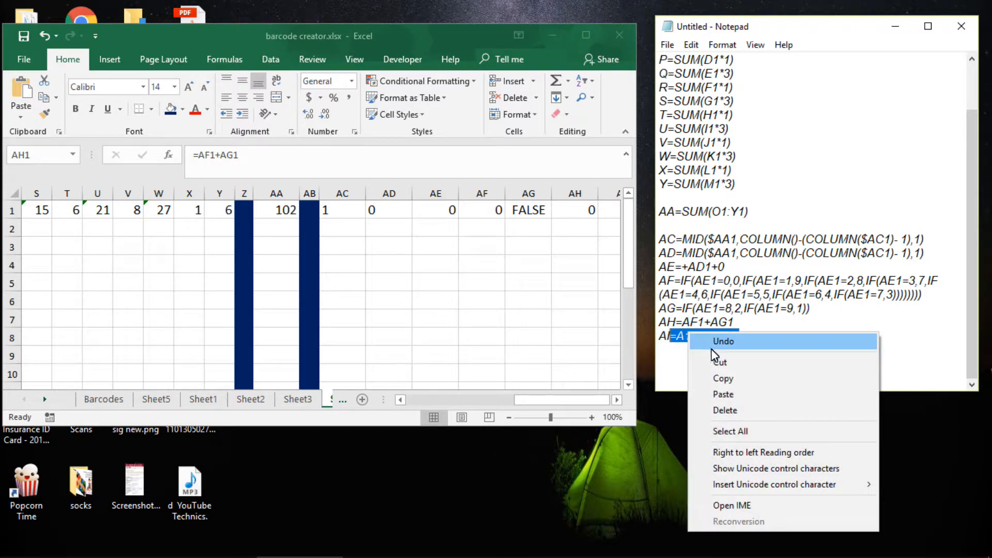
left_click(723, 378)
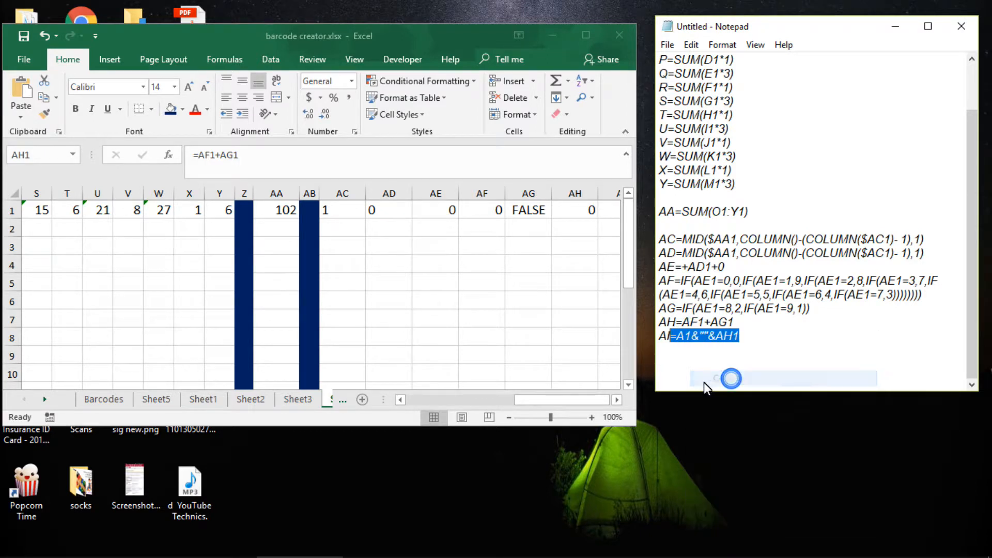
left_click(610, 218)
left_click(611, 218)
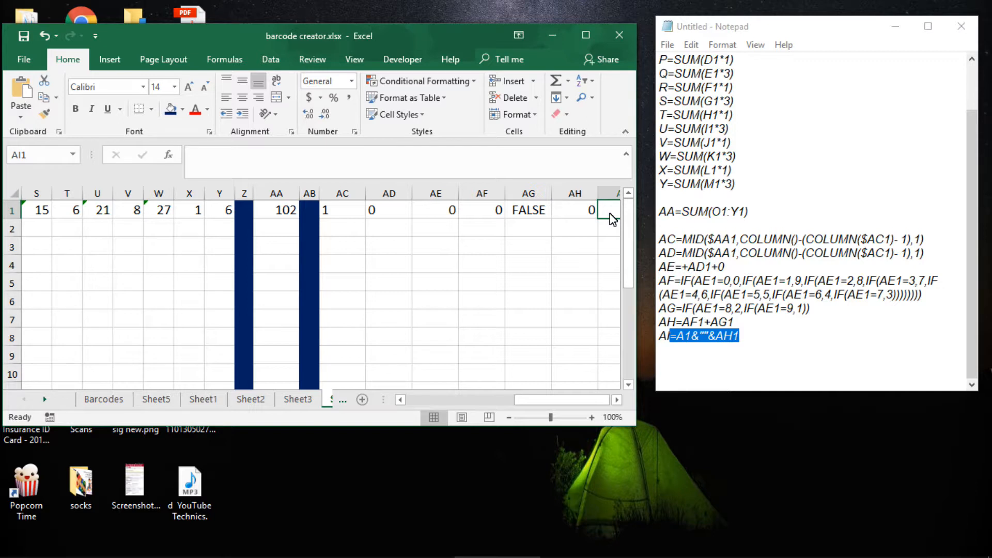
left_click(617, 400)
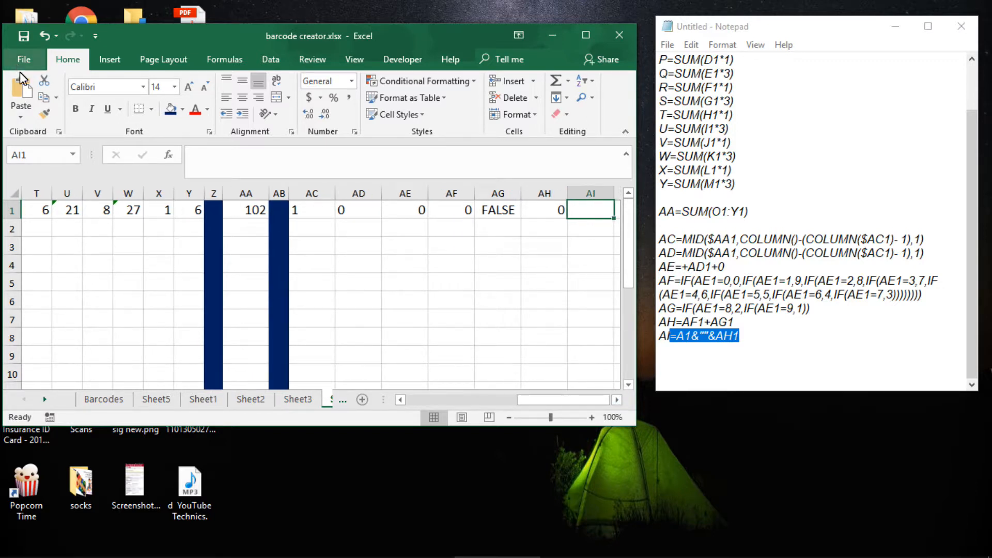
left_click(25, 91)
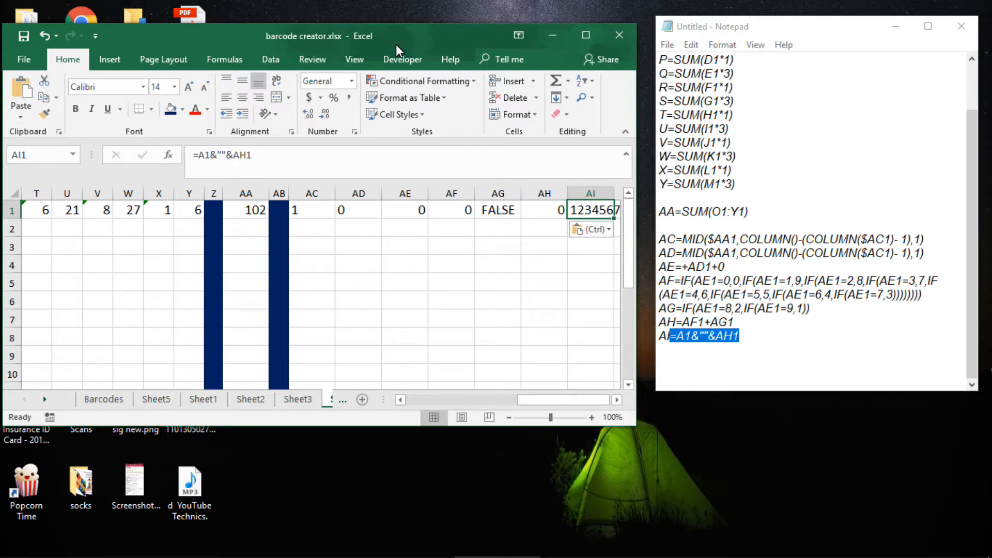
Maximize the workbook window and narrow columns AC through AH to about one character each.
left_click(585, 36)
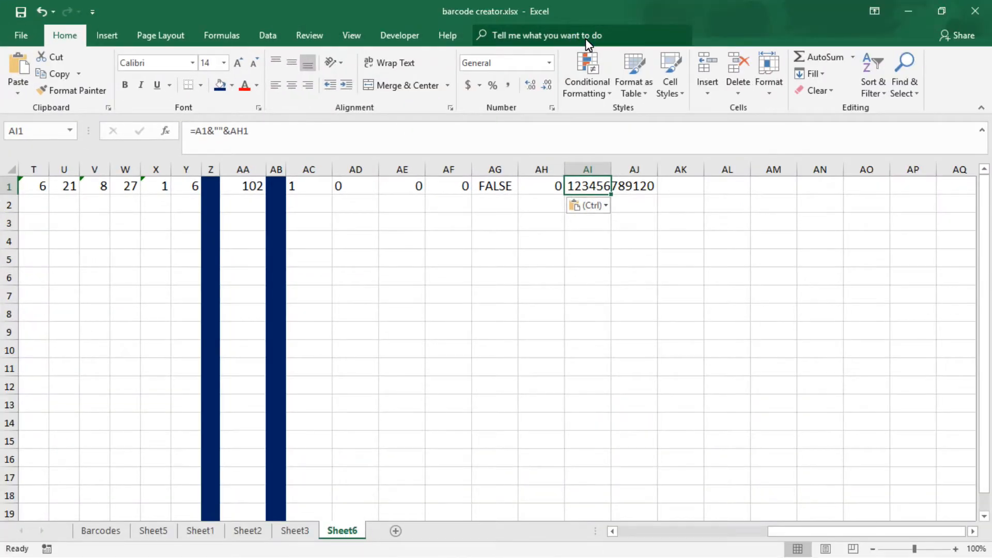
key("Return")
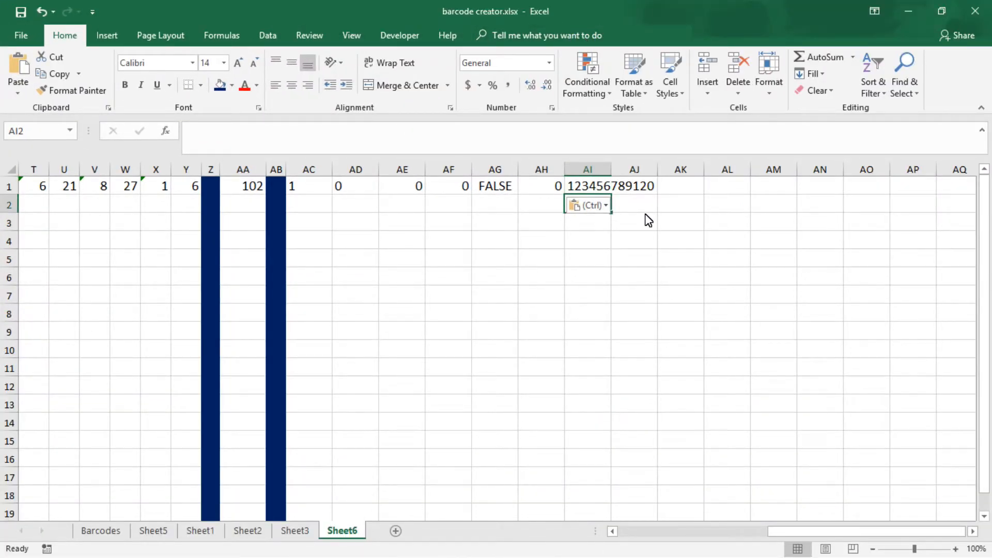
key("Return")
key("Return")
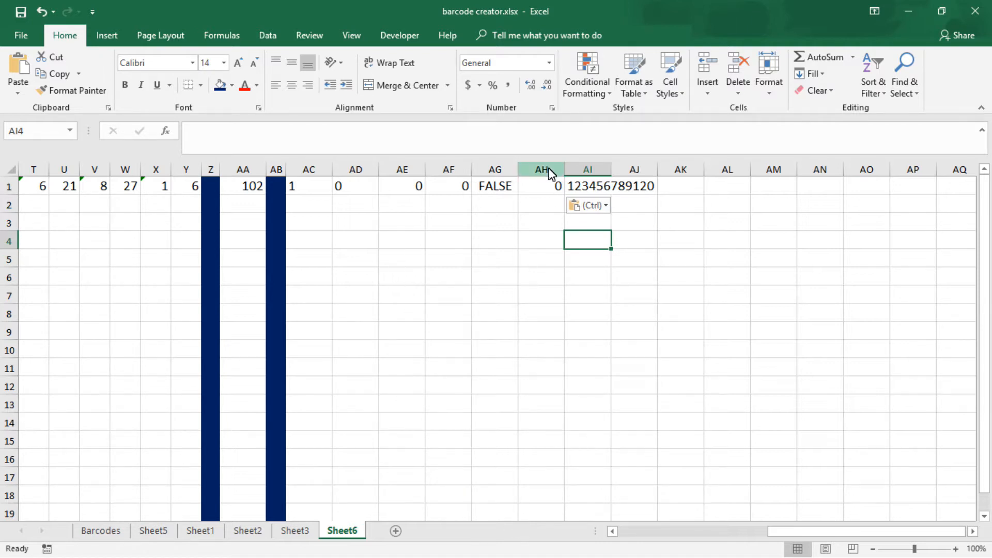
left_click_drag(549, 173, 342, 170)
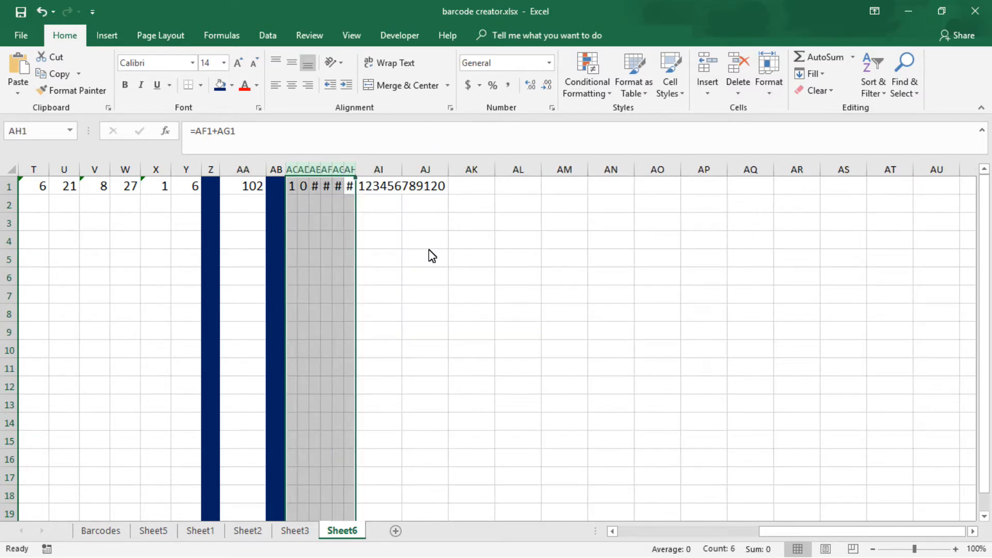
Narrow columns C through M to single-digit width, columns O through Y to two-digit width, and column AA to fit its total.
left_click_drag(804, 532, 659, 548)
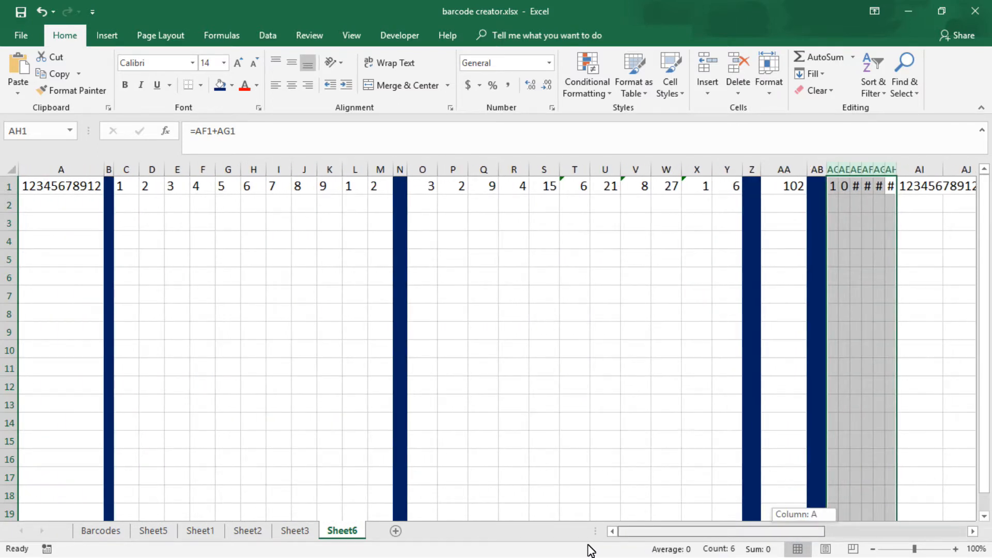
left_click_drag(588, 545, 581, 541)
left_click_drag(380, 170, 148, 169)
left_click_drag(280, 175, 550, 172)
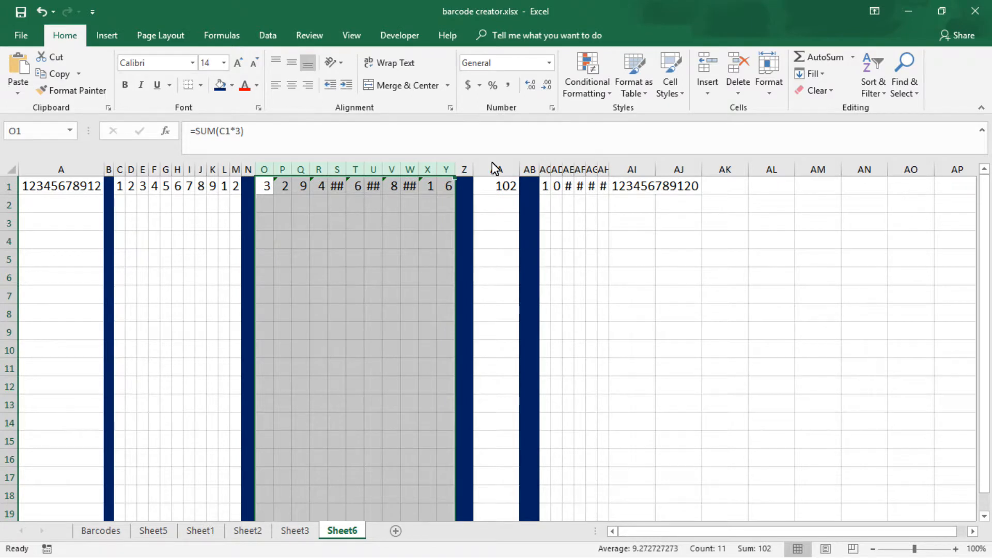
left_click_drag(436, 171, 442, 170)
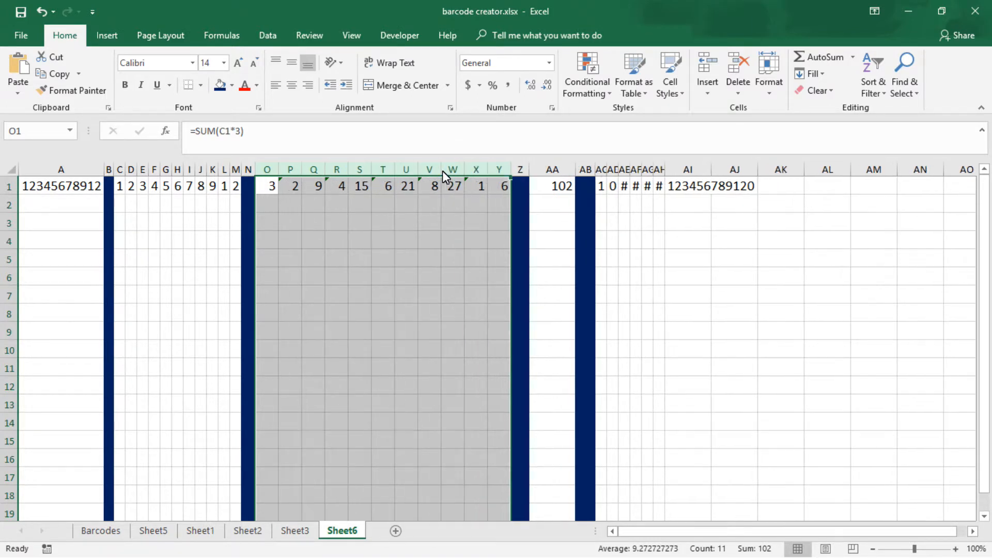
left_click_drag(576, 169, 560, 172)
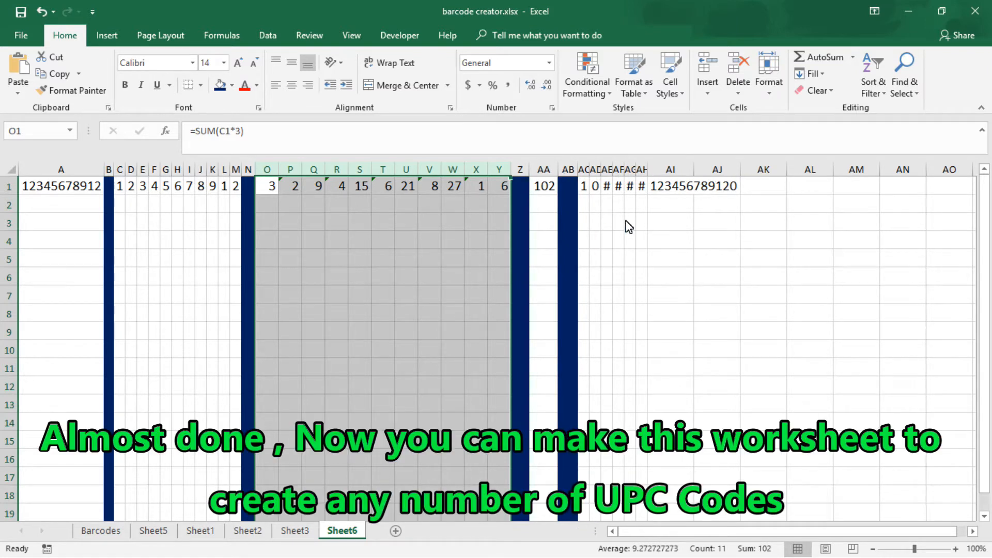
Widen column AI to fit the full 12-digit code and set the column's font color to red.
left_click_drag(695, 171, 744, 174)
left_click(707, 168)
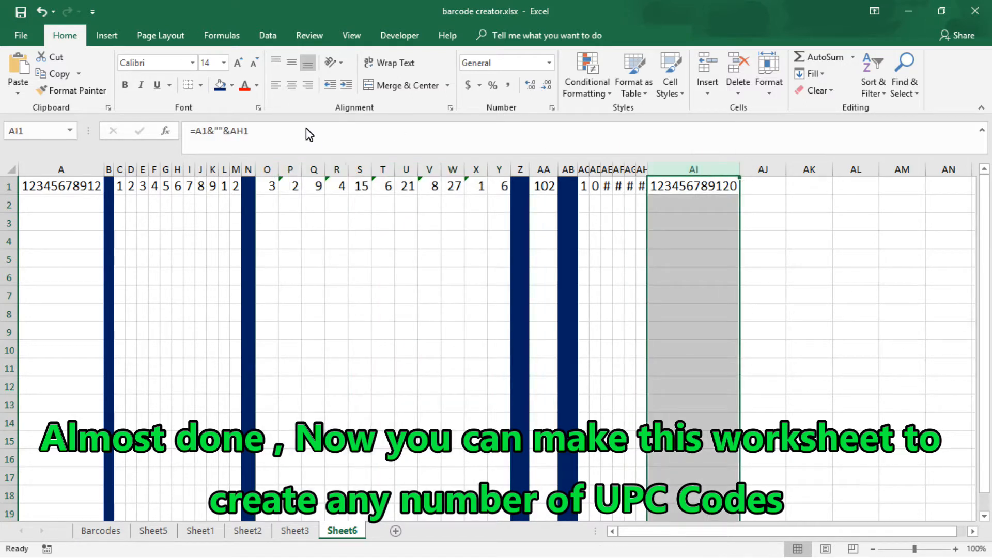
left_click(256, 86)
left_click(257, 85)
left_click(245, 86)
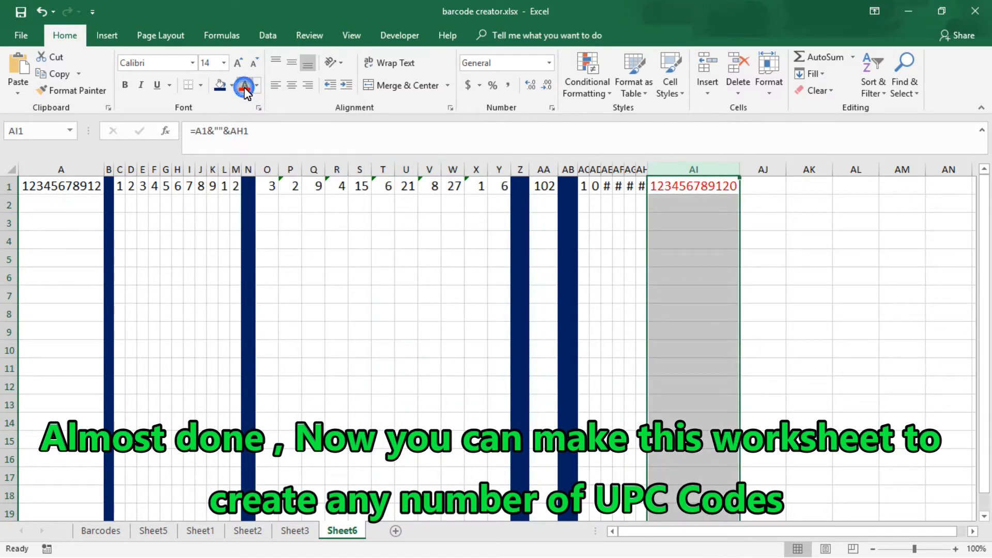
Enter the formula =A1+1 in cell A2 and fill it down to A15 to make fifteen sequential numbers.
left_click(93, 211)
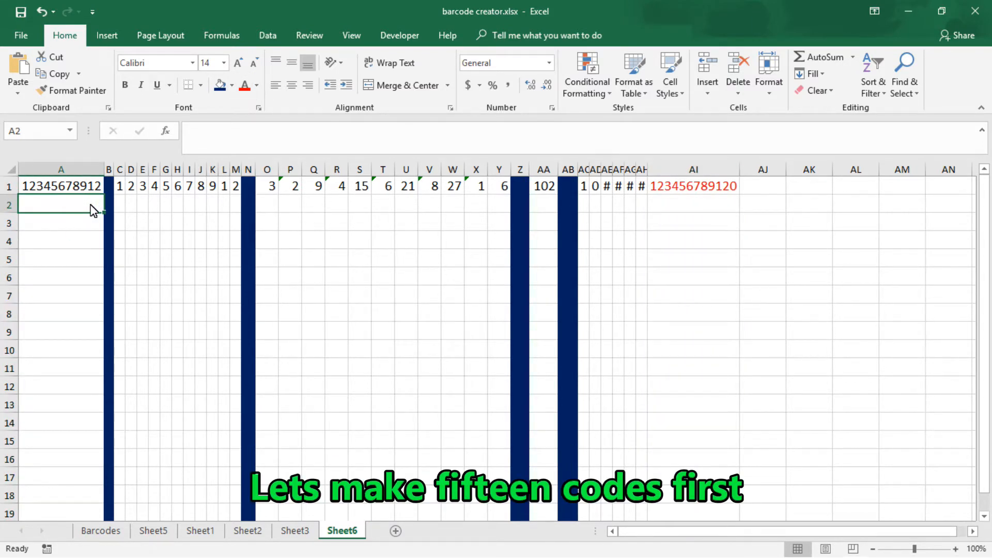
type("=")
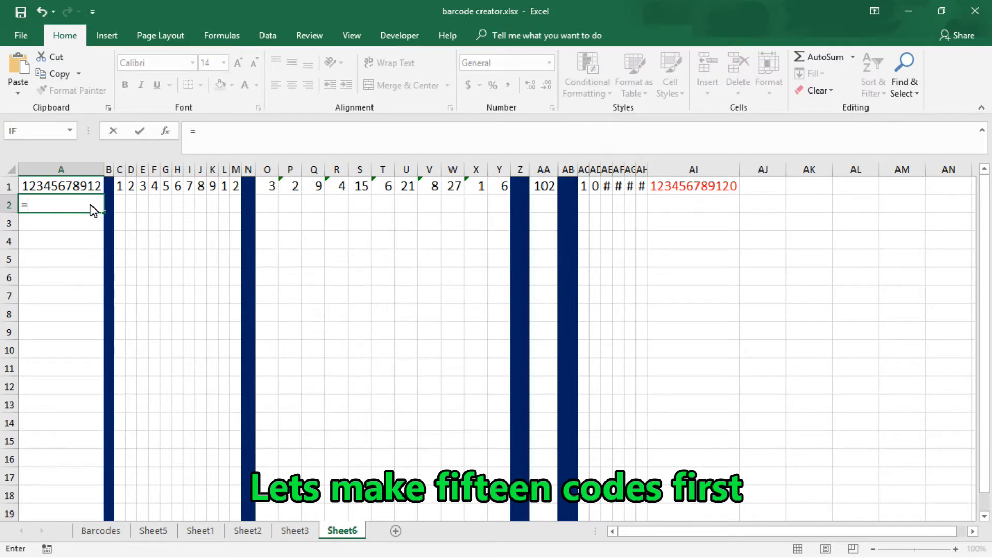
type("A1")
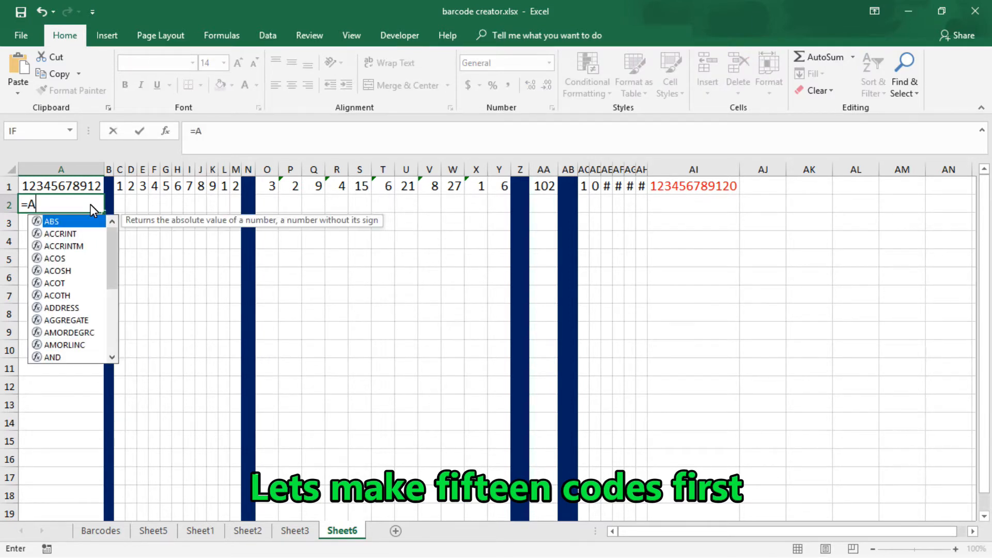
type("1+1")
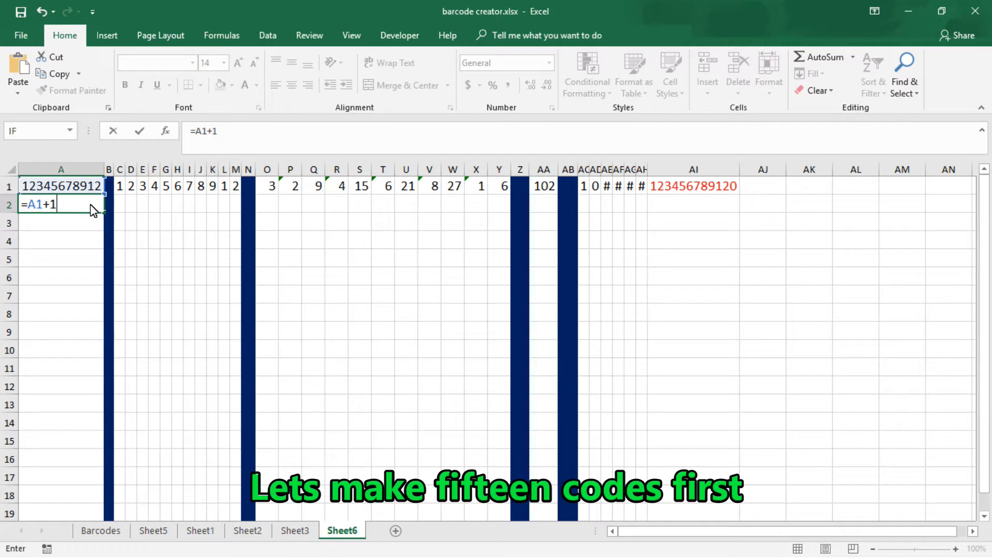
key("Return")
left_click(93, 209)
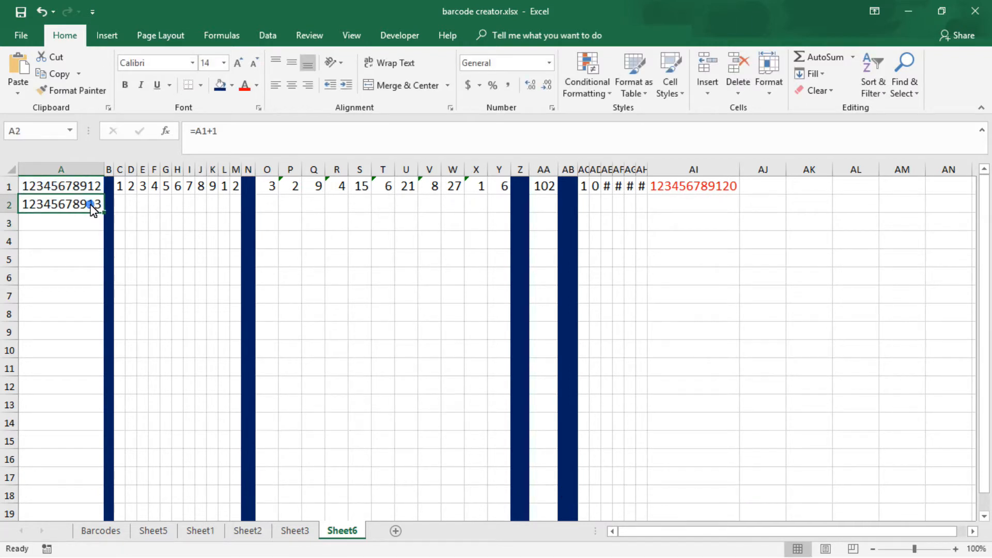
left_click_drag(104, 212, 96, 454)
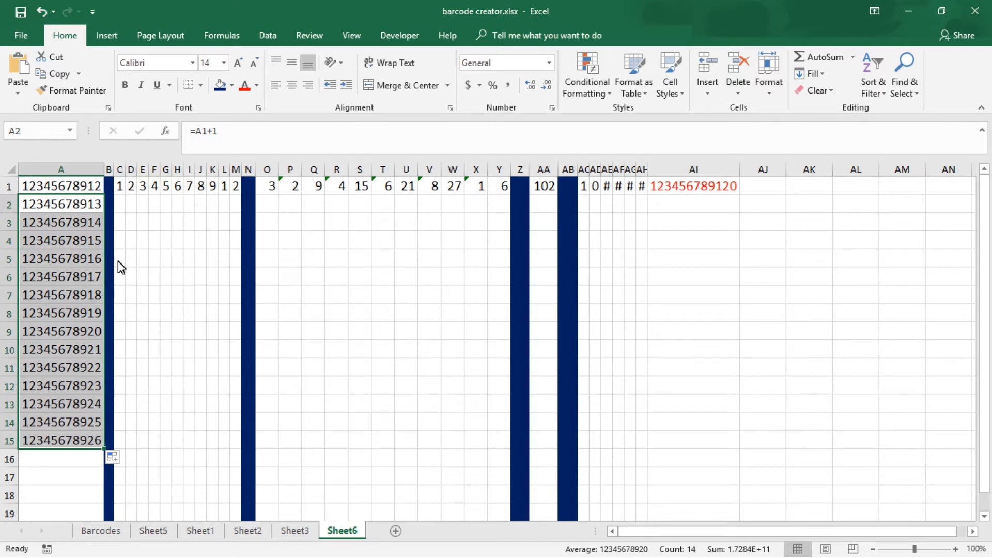
Fill the formulas in C1:AH1 and the code formula in AI1 down to row 15.
left_click_drag(121, 189, 640, 454)
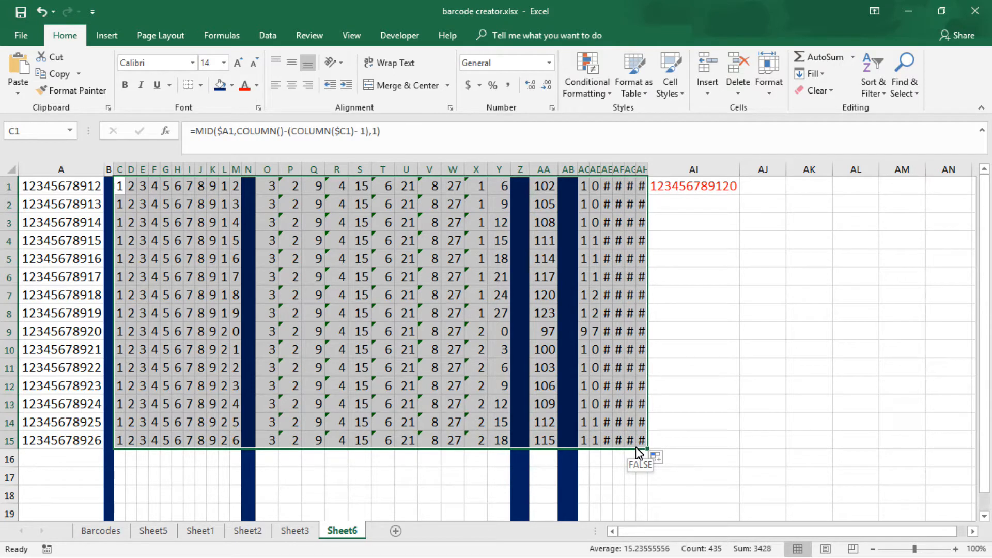
left_click(724, 186)
left_click_drag(740, 194, 728, 448)
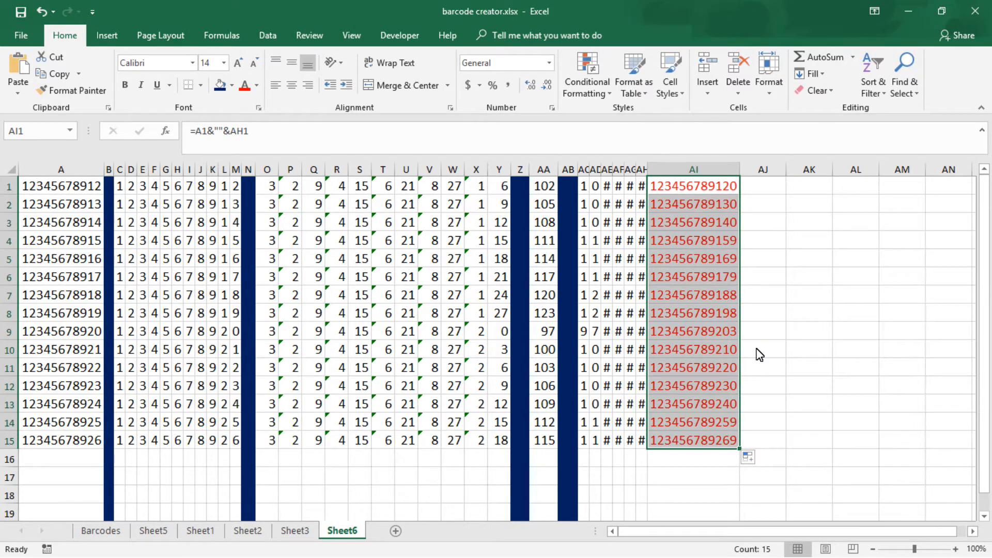
Collapse the working columns C through AH so that column AI sits next to column B.
left_click(775, 224)
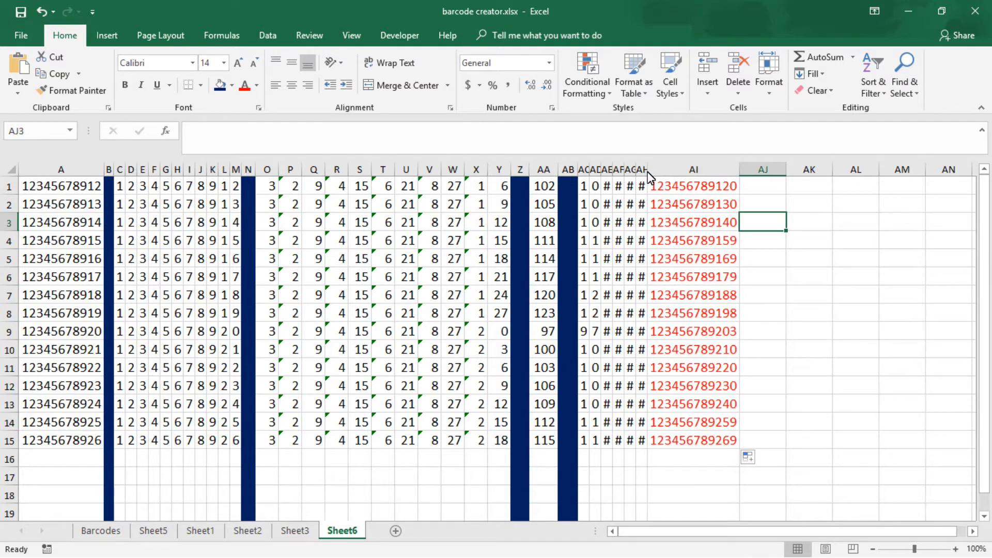
left_click_drag(647, 172, 114, 196)
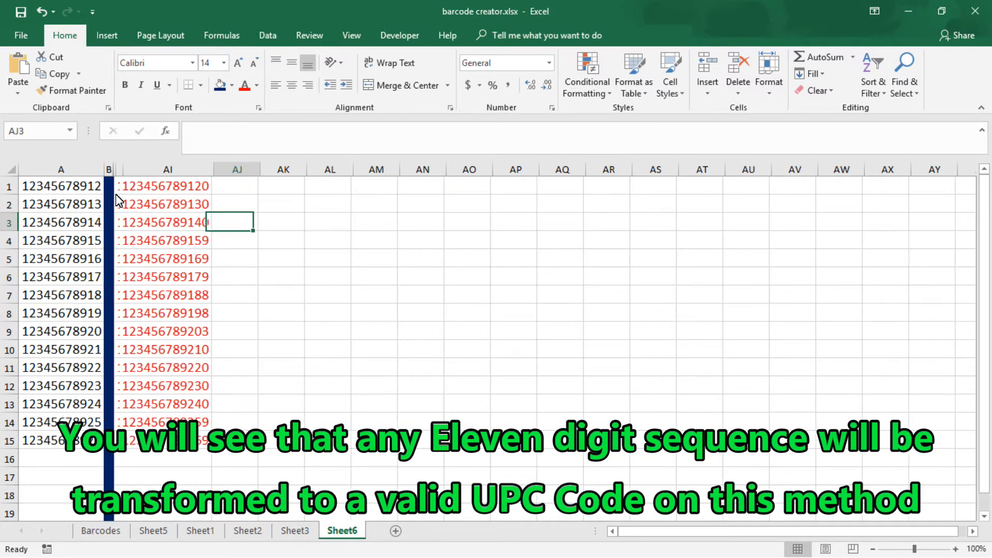
left_click(317, 292)
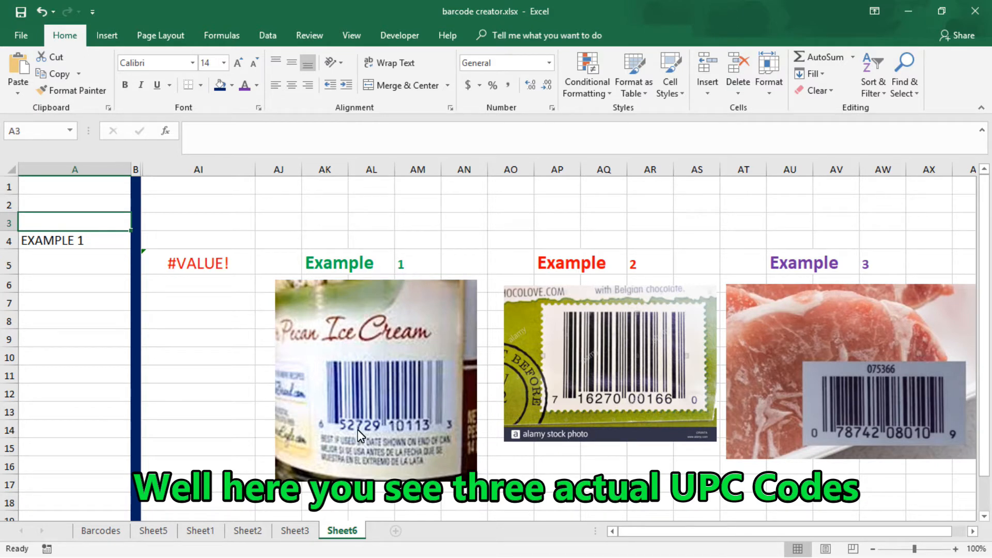
left_click(62, 269)
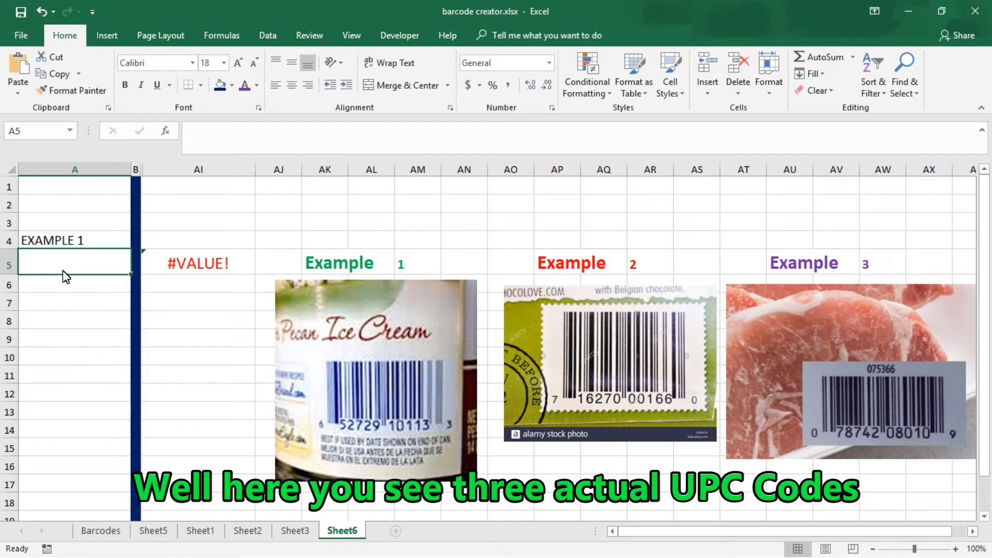
type("6")
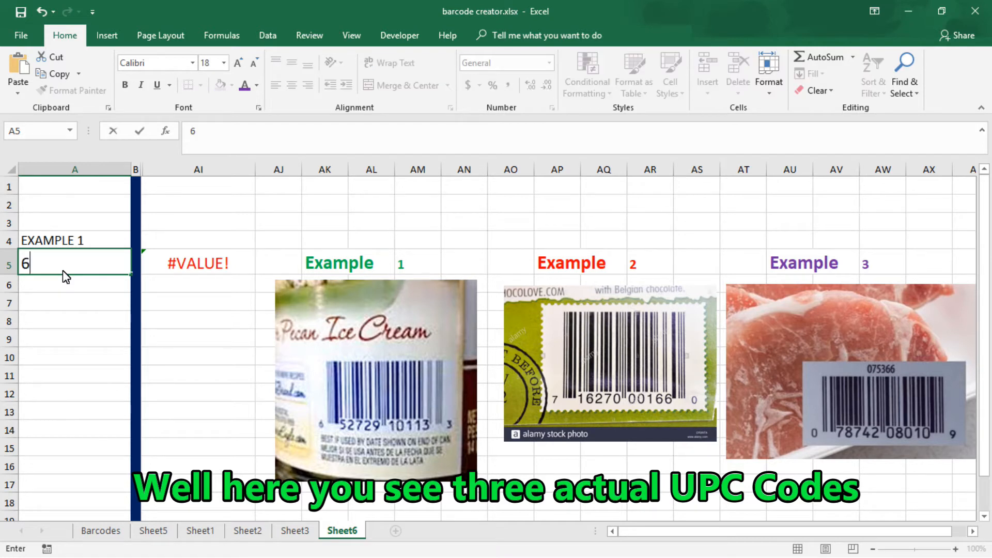
type("52729")
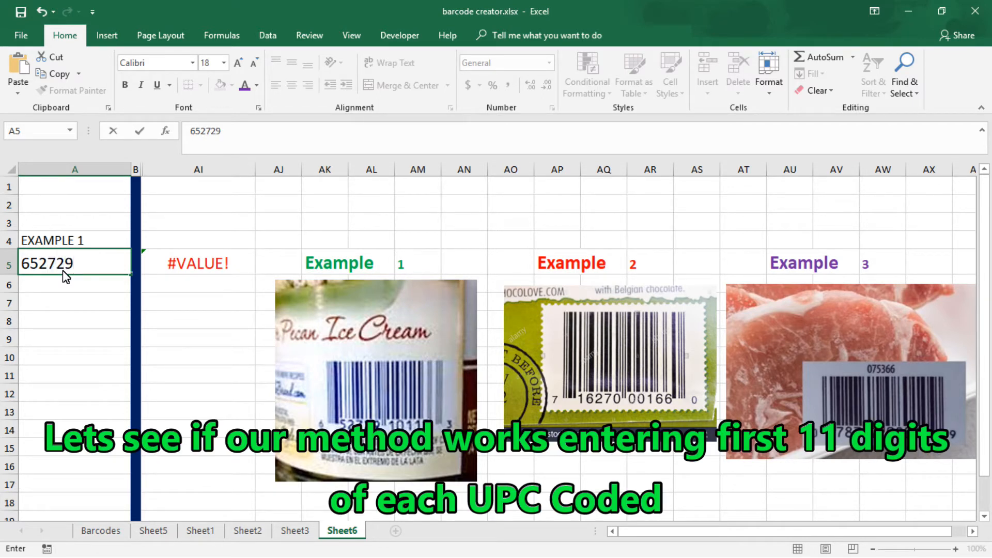
type("10113")
key("Return")
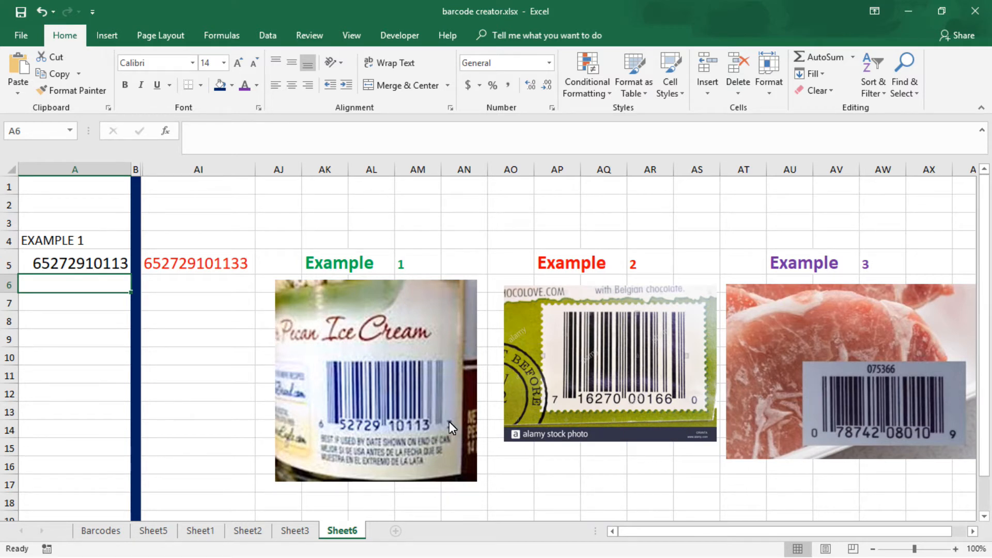
Clear the test number from cell A5 and change the label in A4 to EXAMPLE 2.
left_click(101, 261)
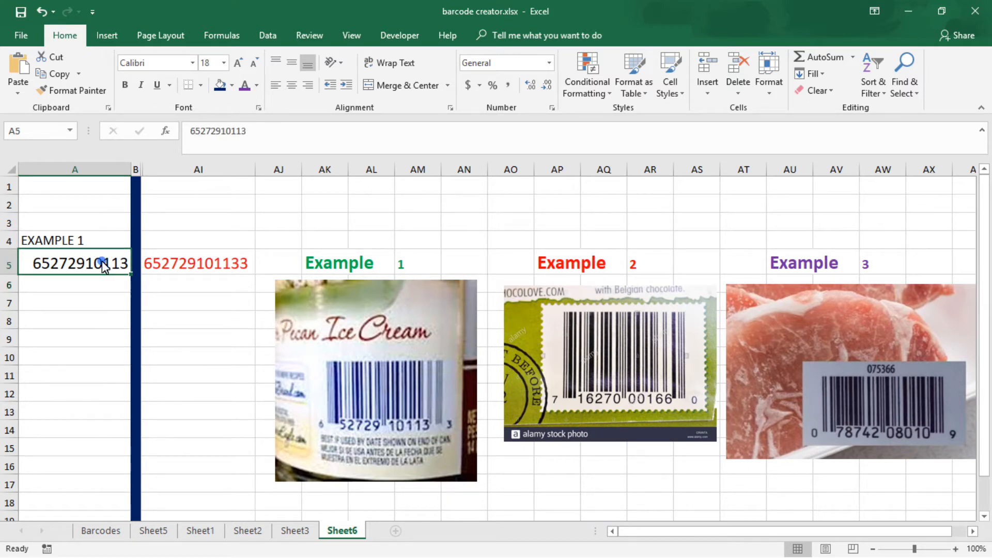
key("Delete")
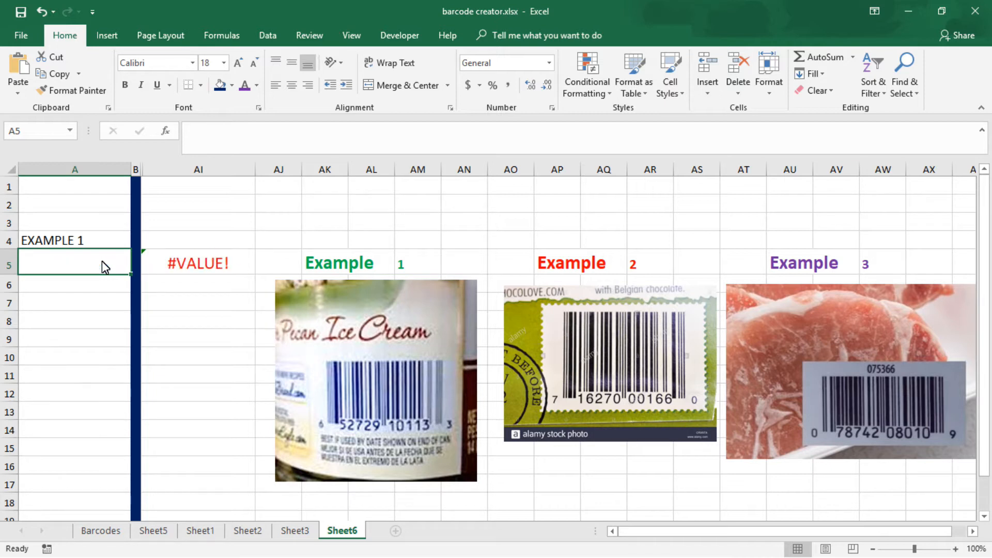
double_click(97, 244)
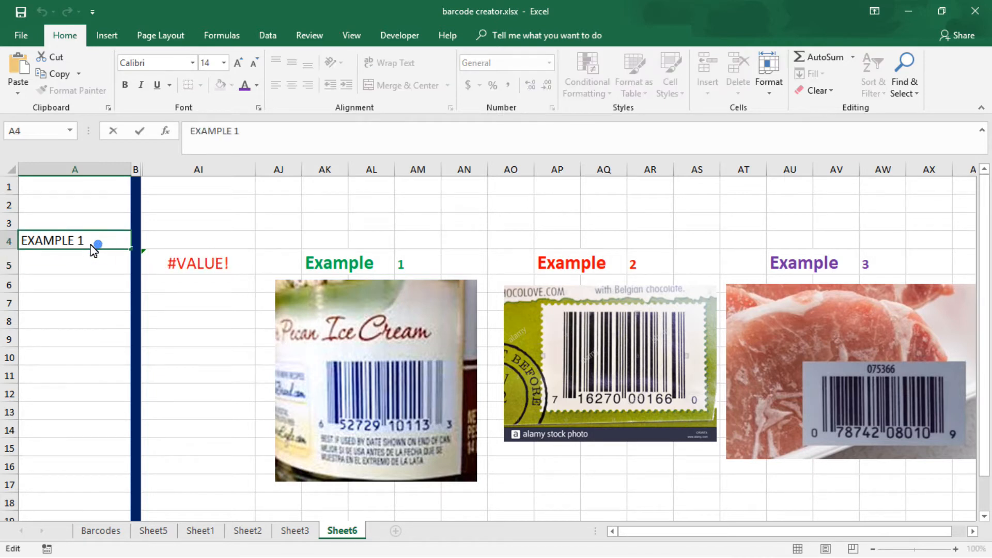
double_click(79, 241)
type("2")
key("Return")
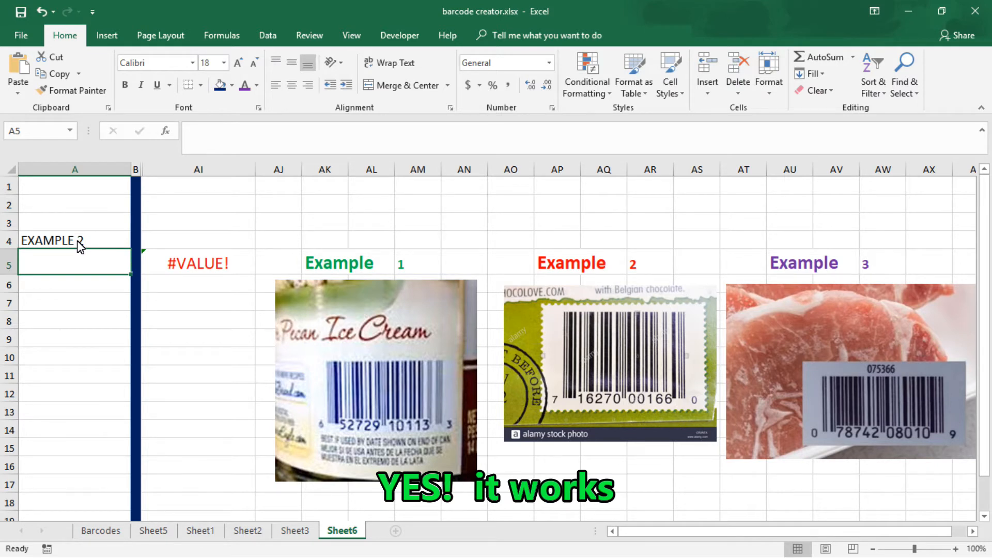
type("7")
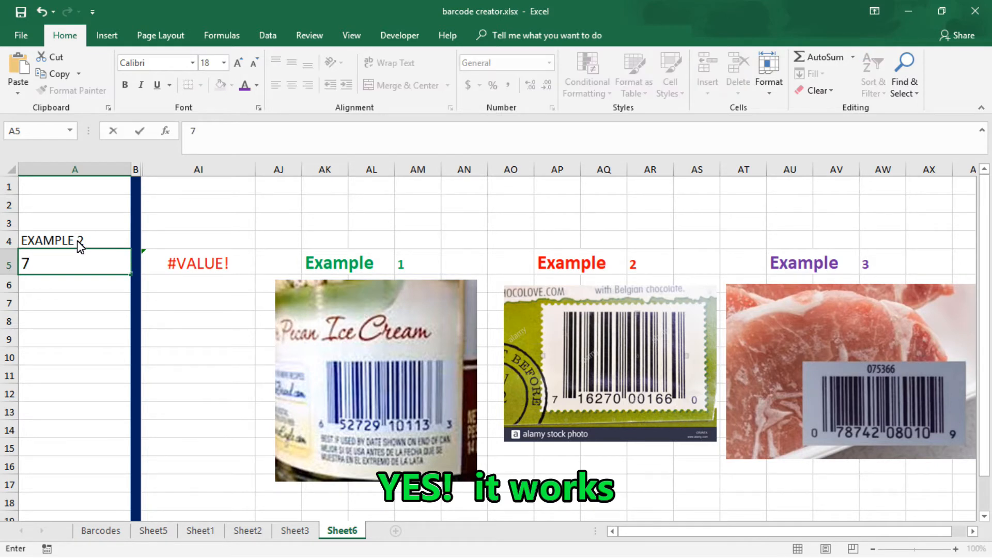
type("1627000")
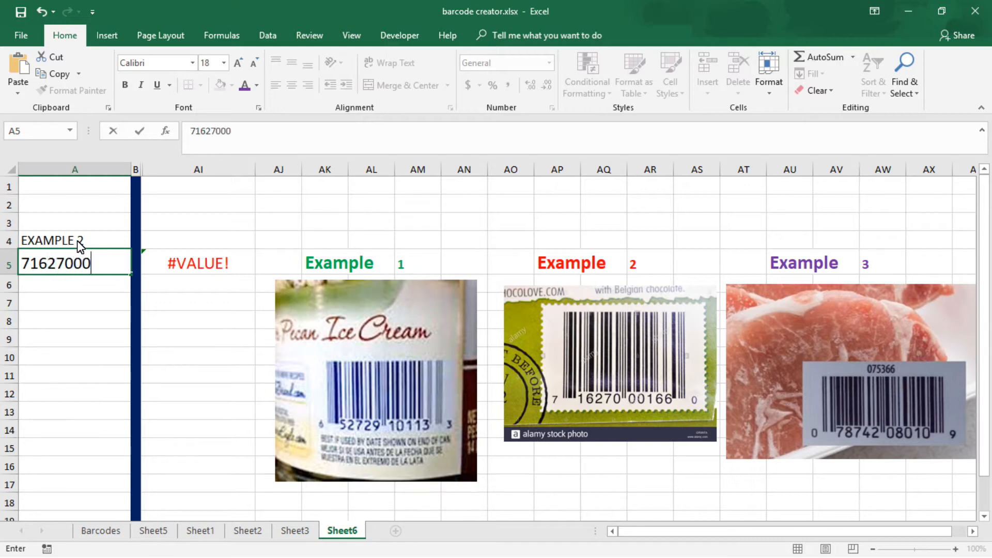
type("166")
key("Return")
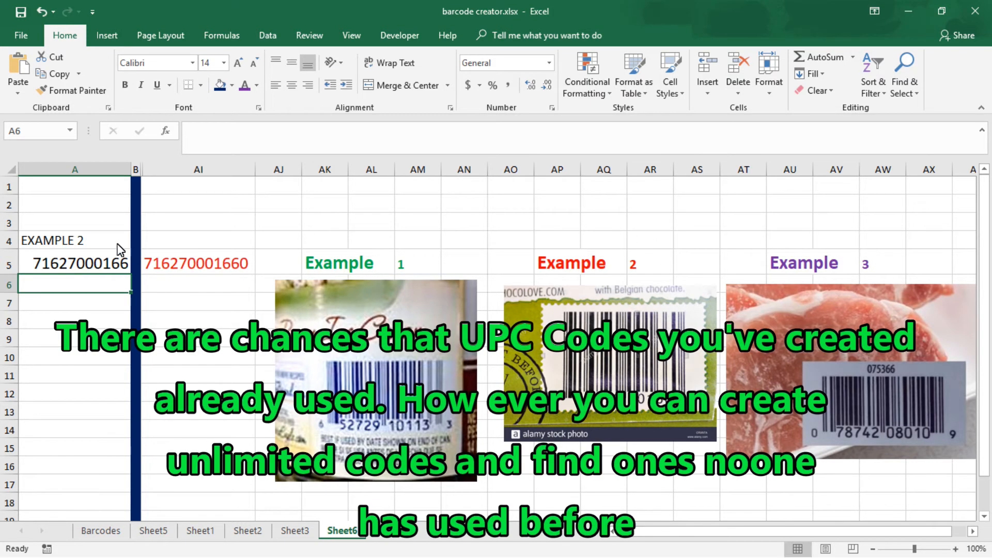
Delete the Example 2 digits from cell A5 and change the label in A4 to EXAMPLE 3.
left_click(114, 262)
key("Delete")
double_click(104, 243)
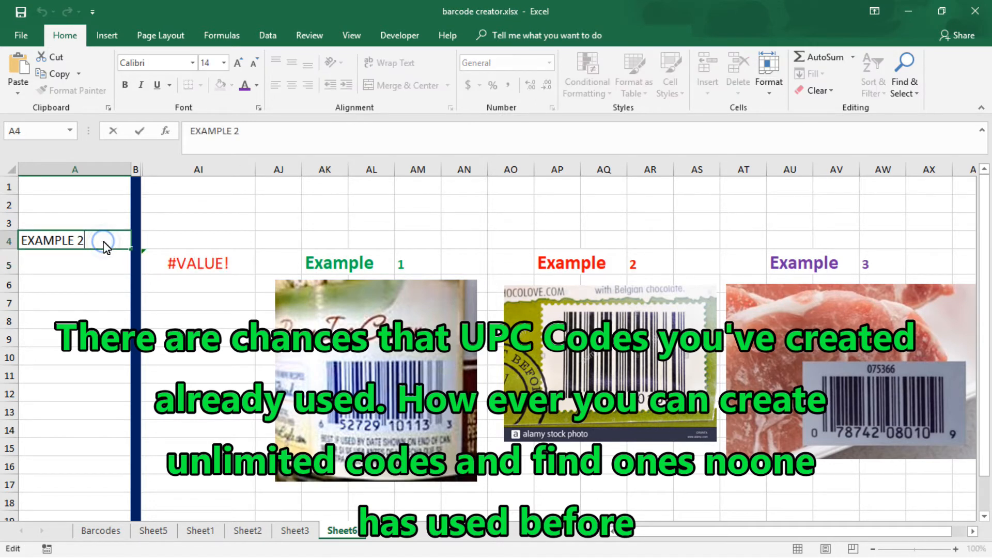
key("BackSpace")
type("3")
key("Return")
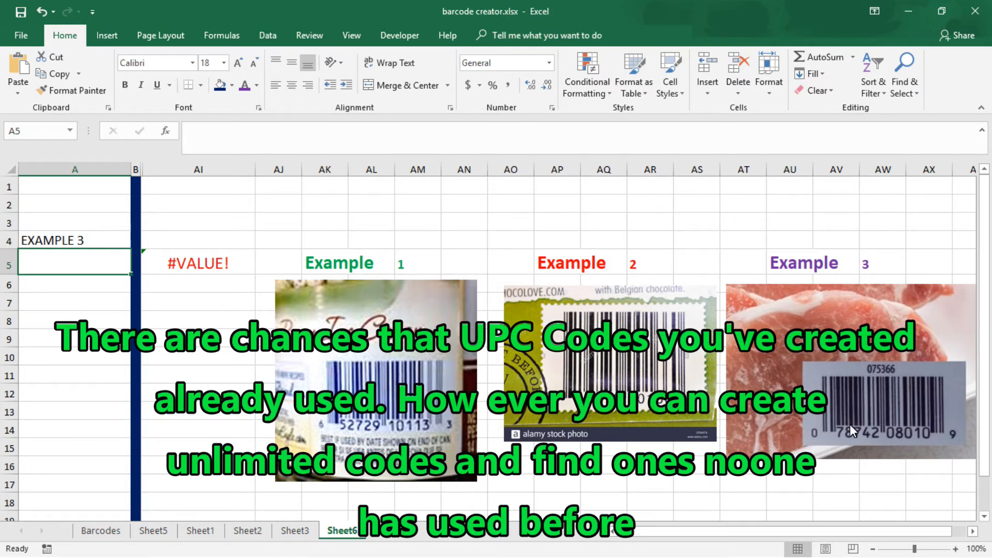
left_click(108, 268)
type("07")
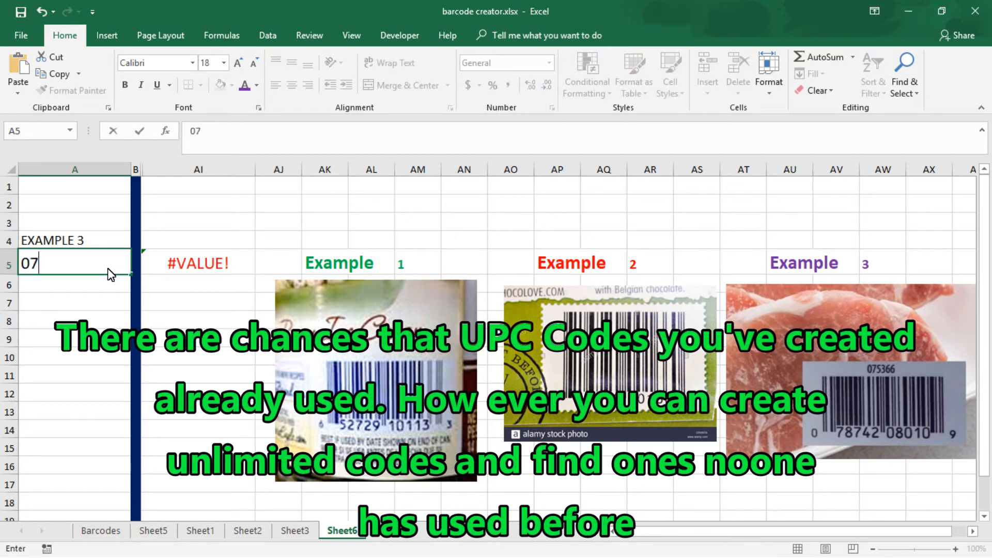
type("874208")
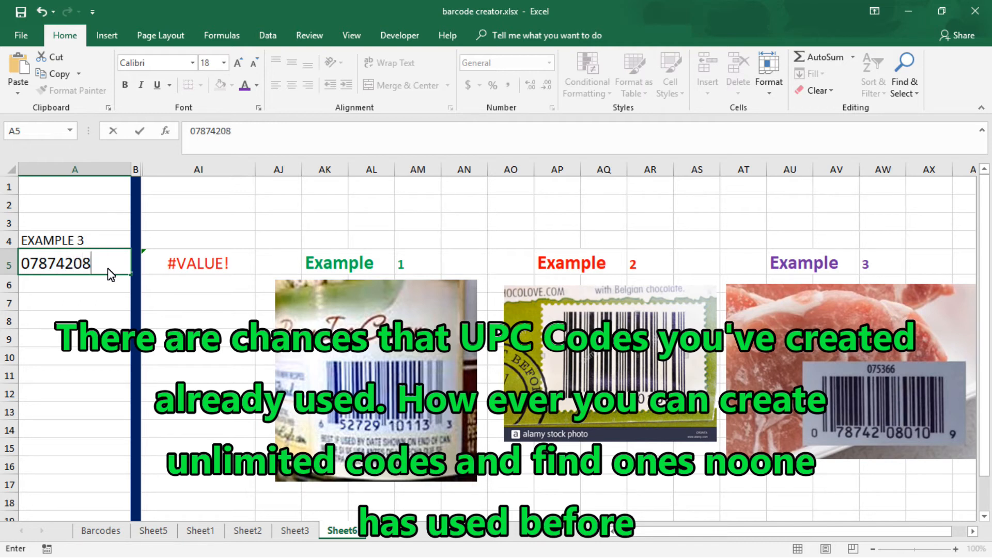
type("010")
key("Return")
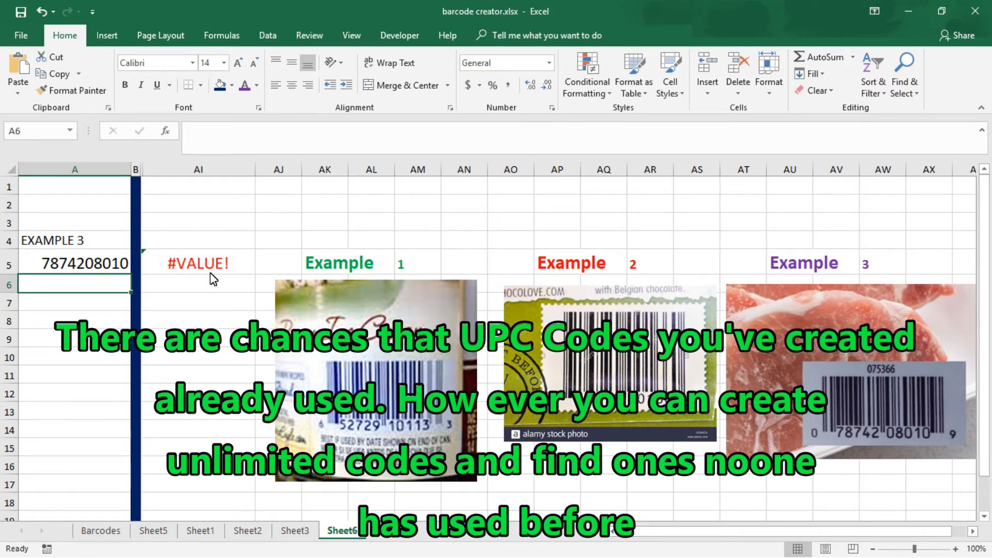
left_click(37, 266)
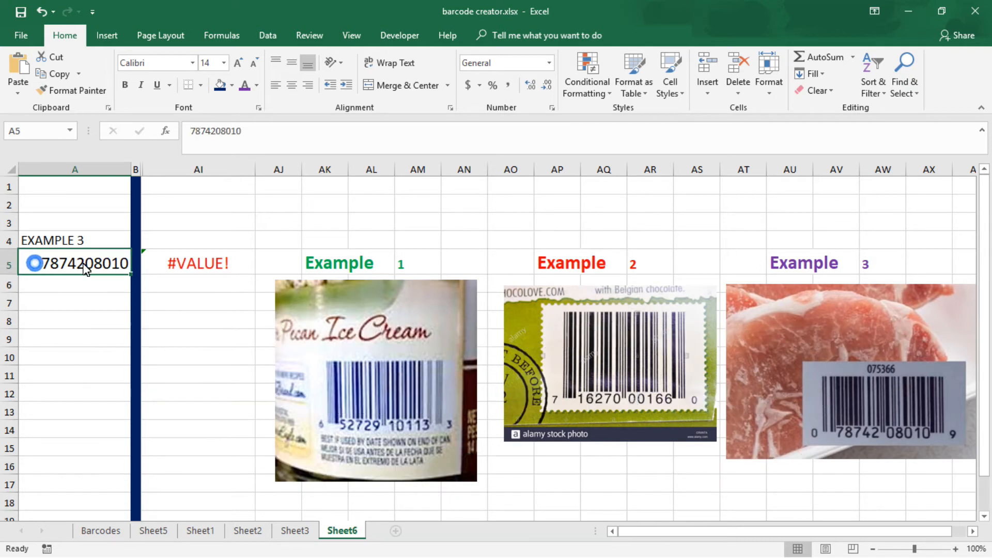
key("Delete")
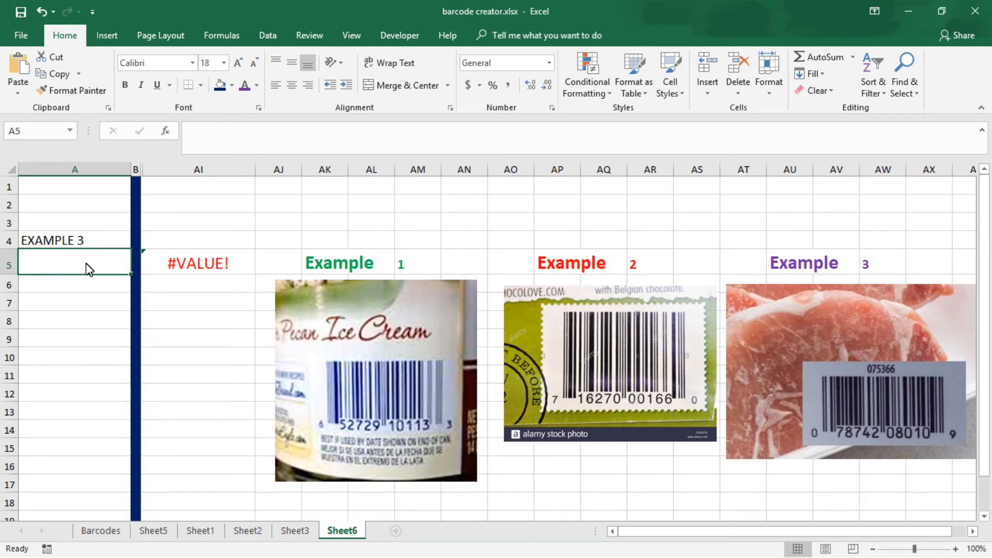
Set the number format of the whole column A to Text.
left_click(77, 170)
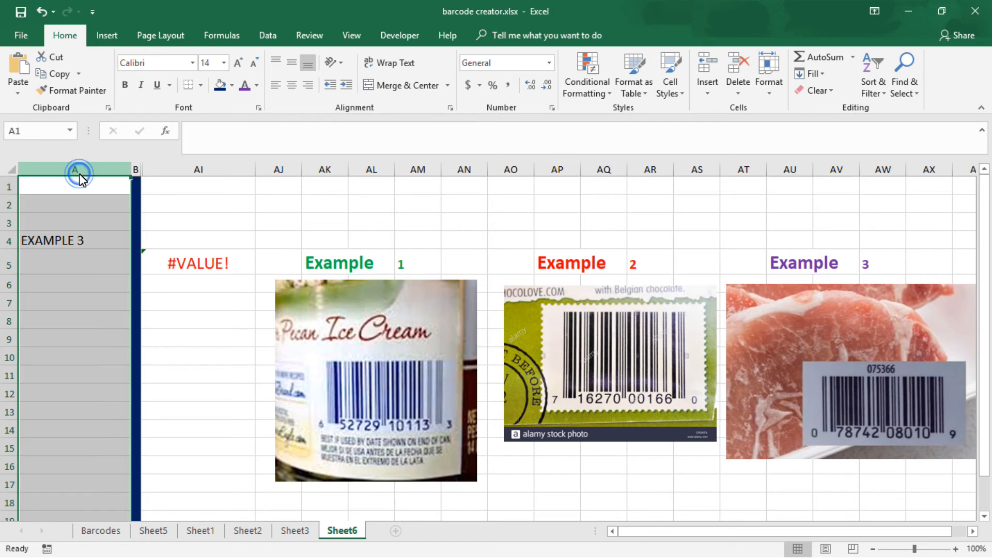
right_click(79, 174)
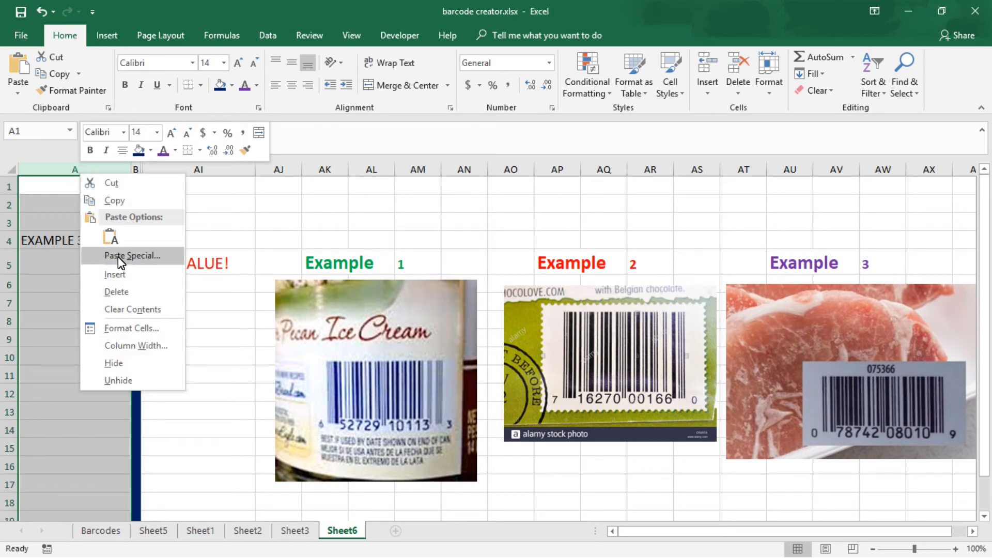
left_click(122, 328)
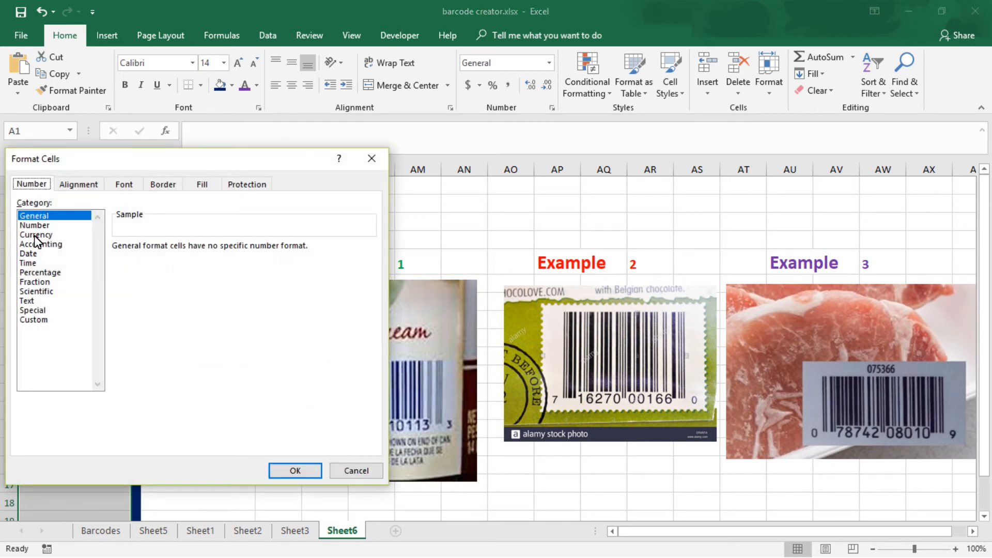
left_click(30, 301)
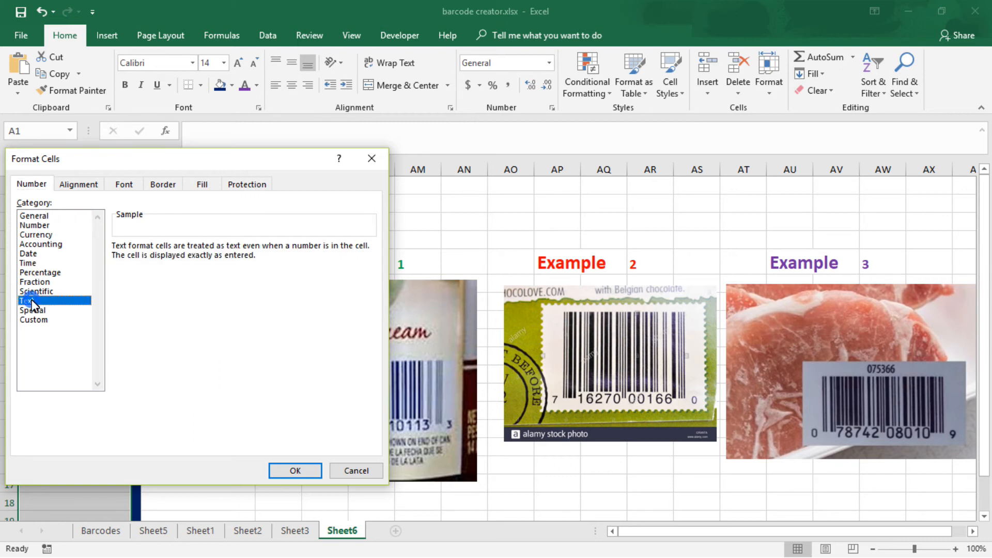
left_click(288, 469)
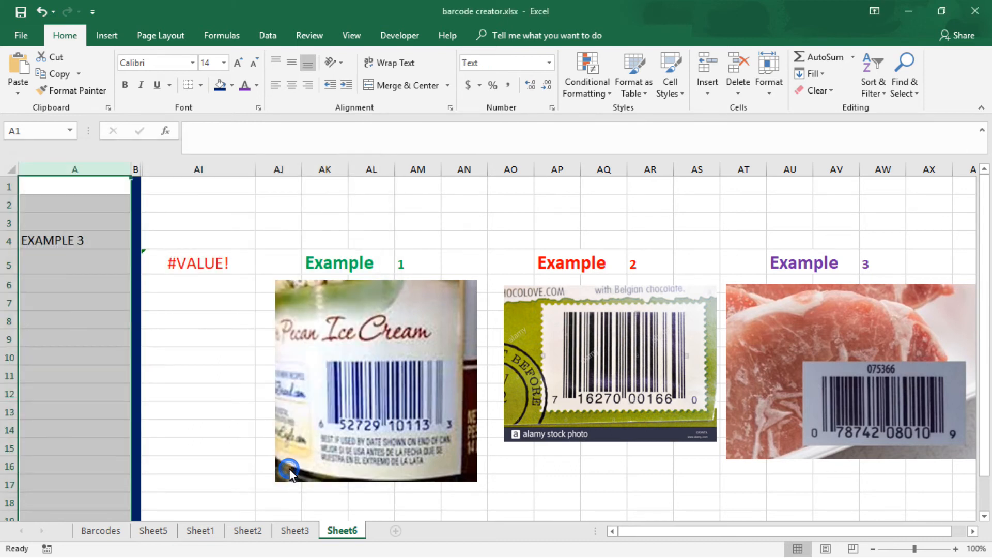
left_click(105, 263)
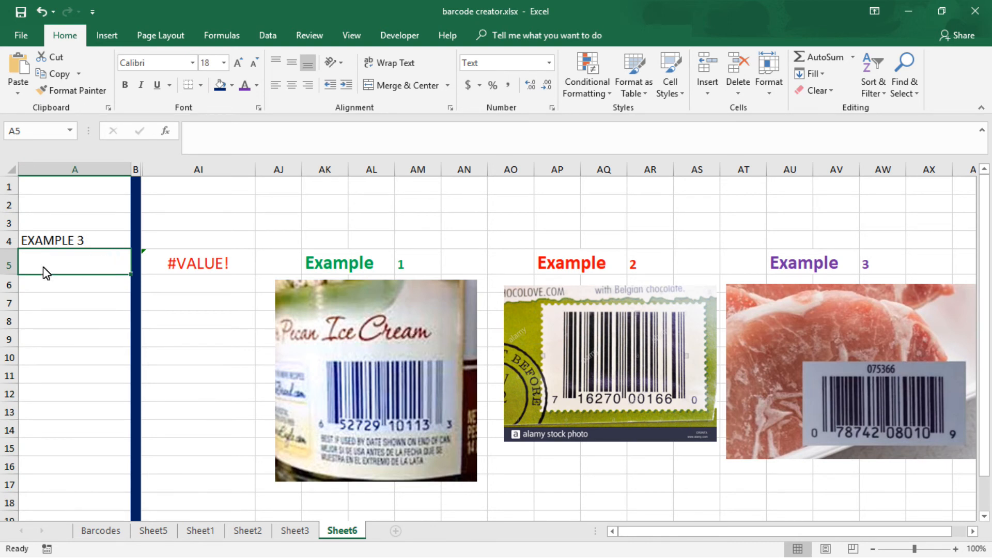
type("07")
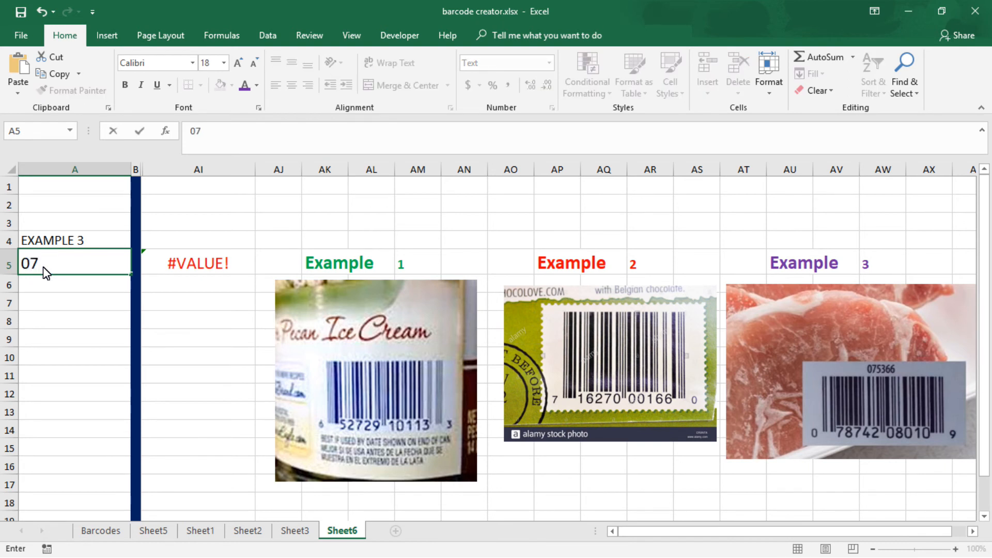
type("87420801")
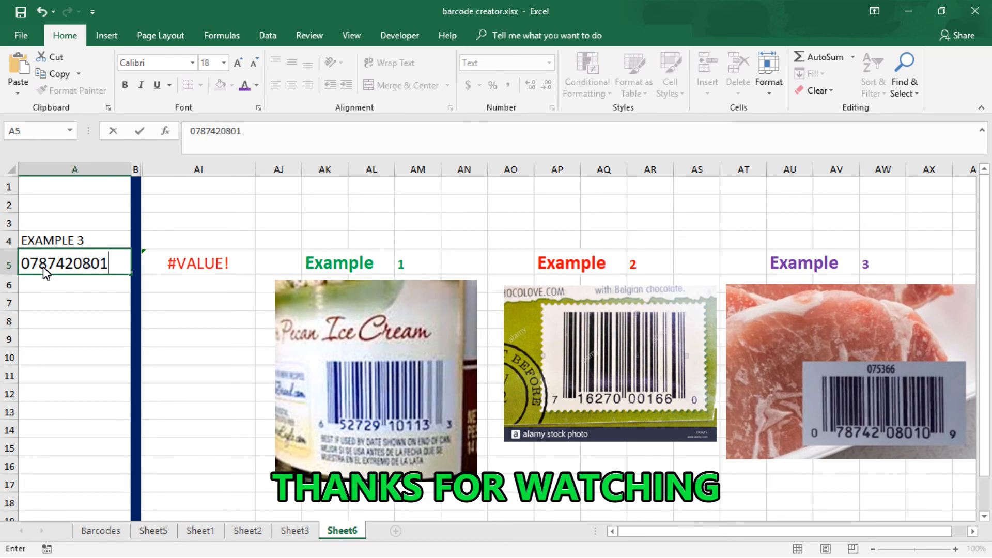
type("0")
key("Return")
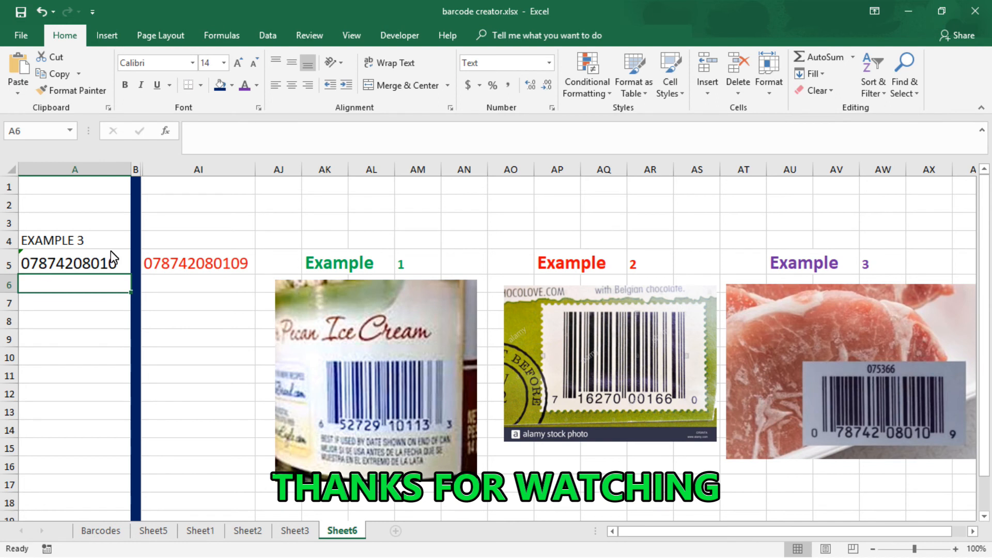